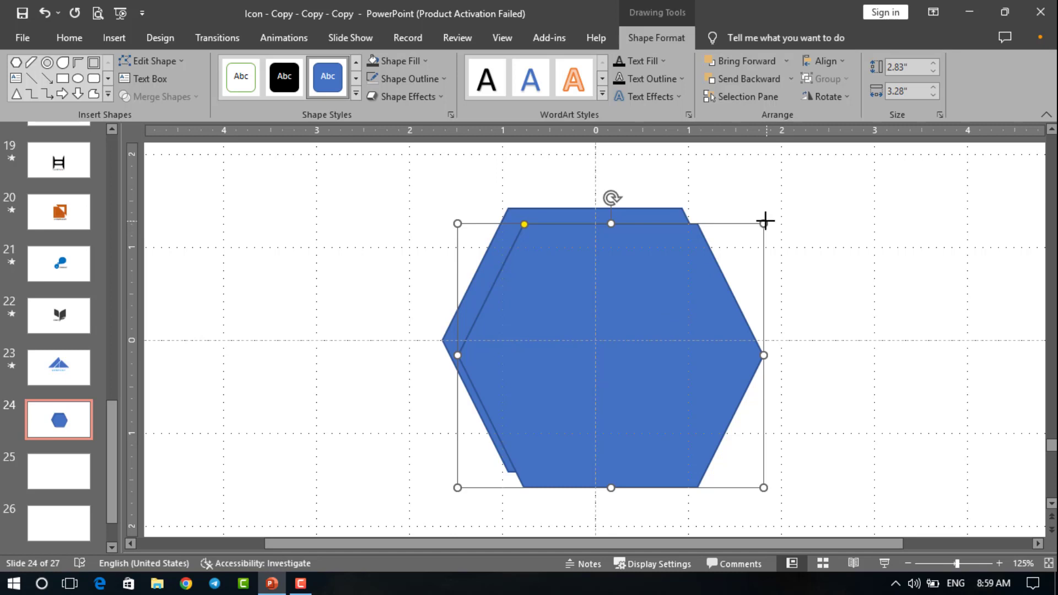
- Shrink the front hexagon to 2.56" high by 2.97" wide and center it inside the larger hexagon
drag(764, 223, 726, 238)
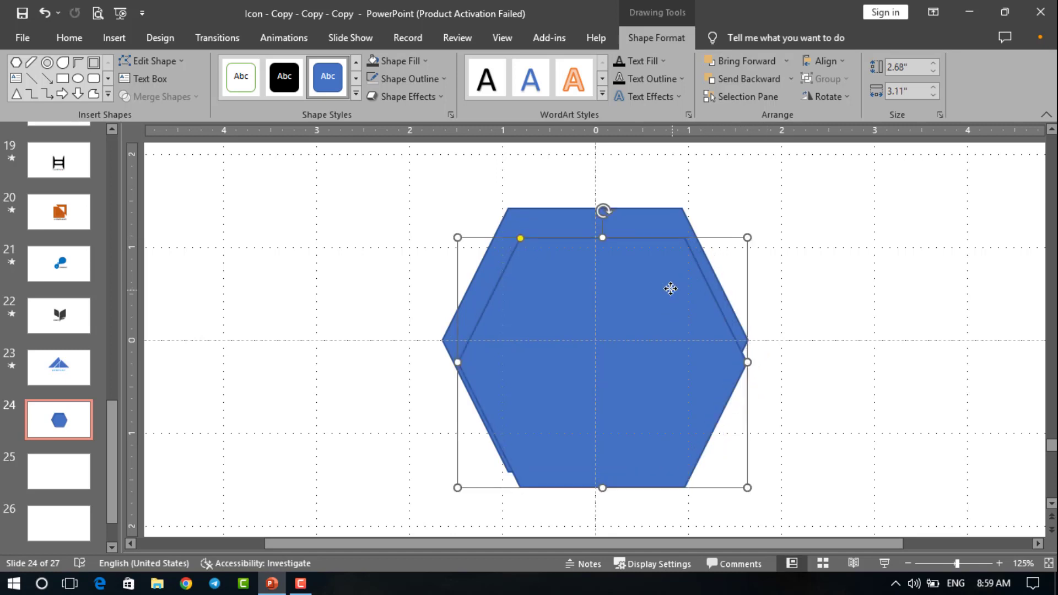
drag(670, 289, 667, 268)
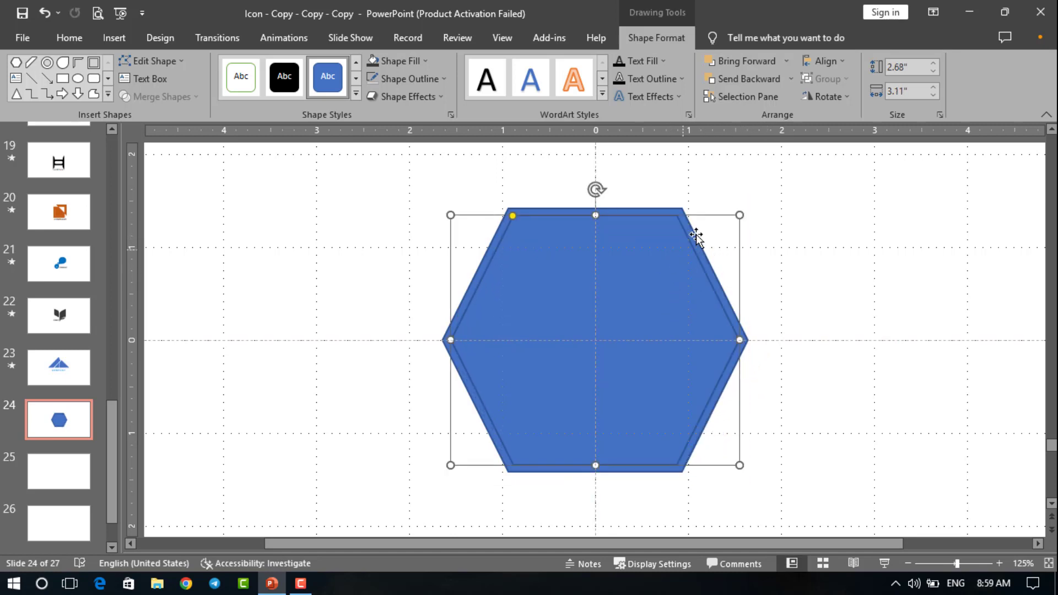
drag(740, 215, 728, 228)
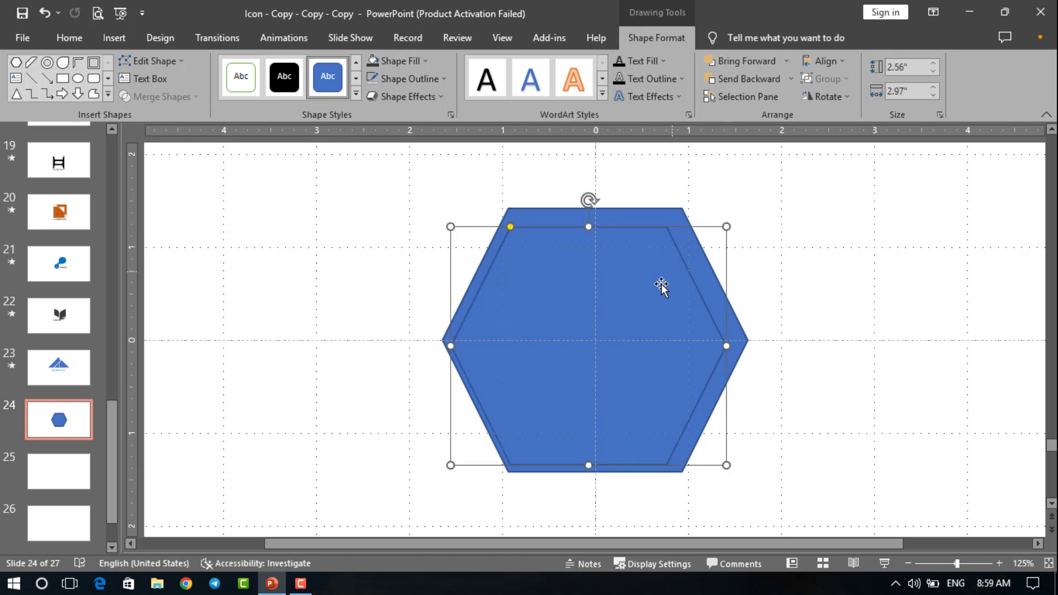
drag(661, 286, 669, 278)
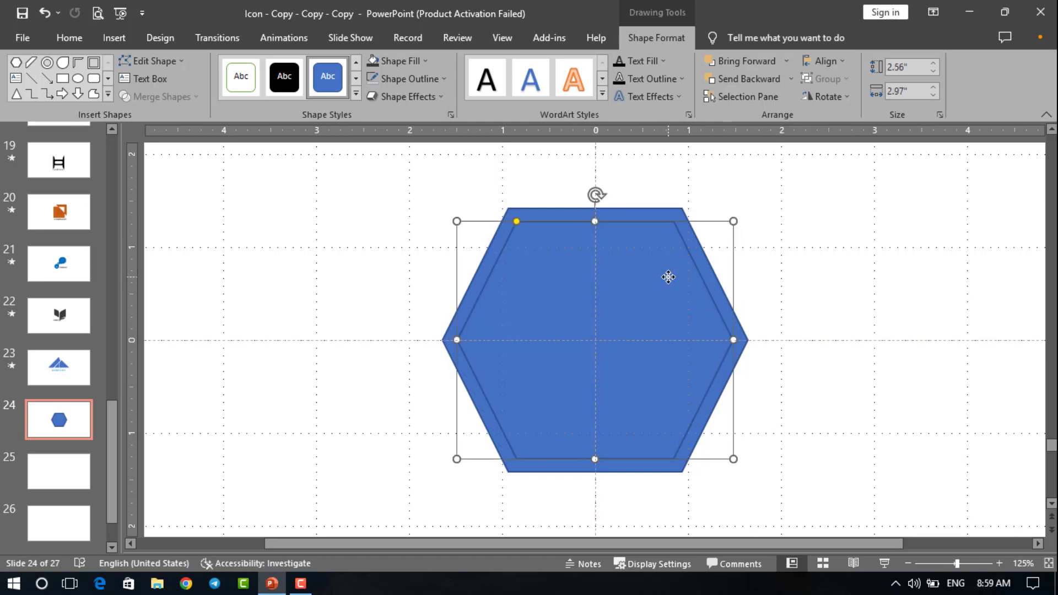
shift+click(612, 210)
click(818, 326)
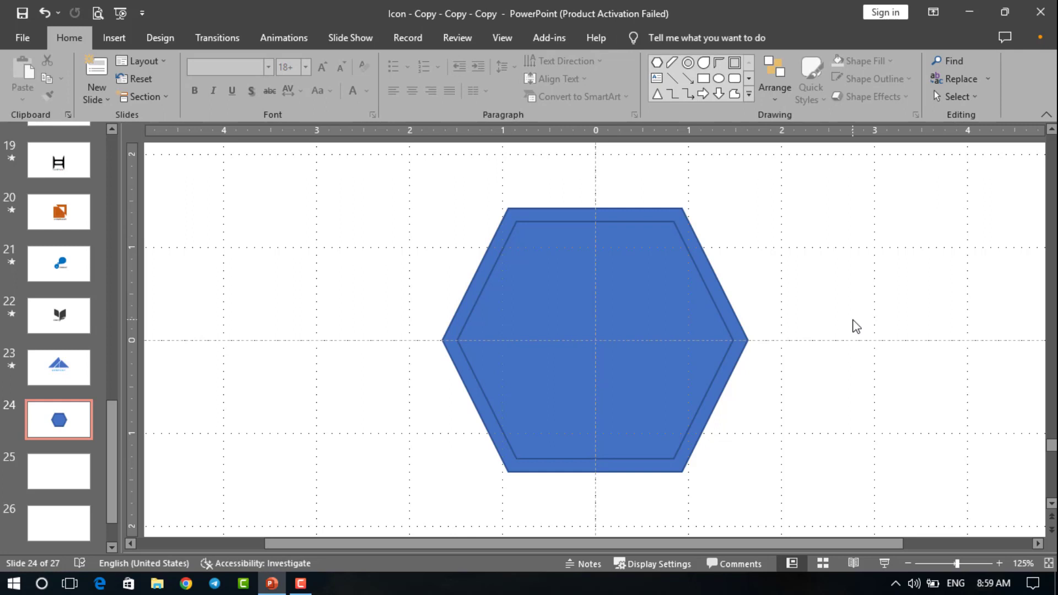
- Edit the inner hexagon's points, deleting its upper-right and right vertices to leave a four-sided shape
click(656, 292)
click(553, 191)
click(570, 250)
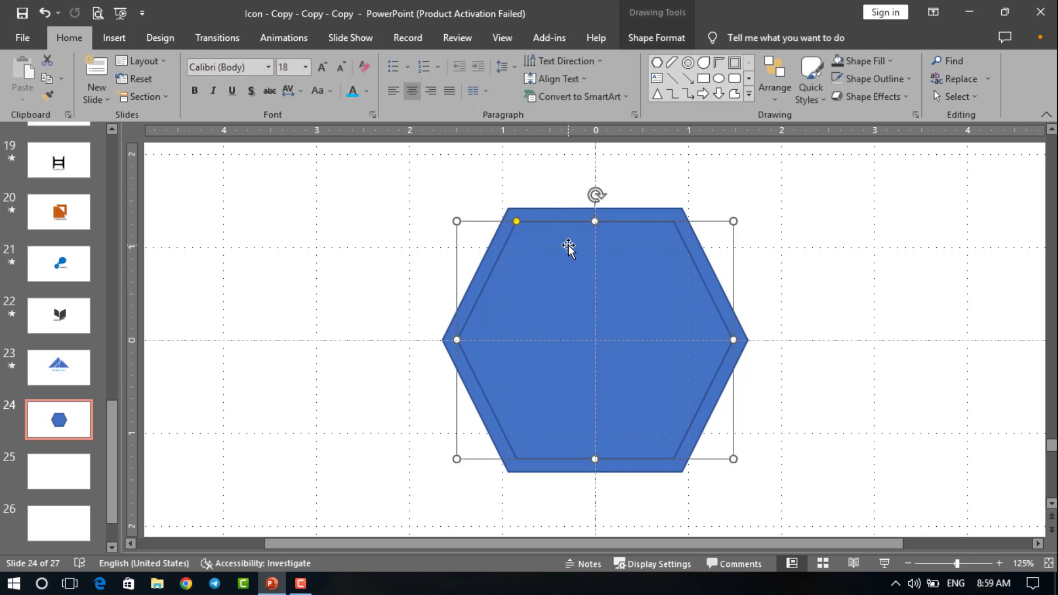
right_click(568, 248)
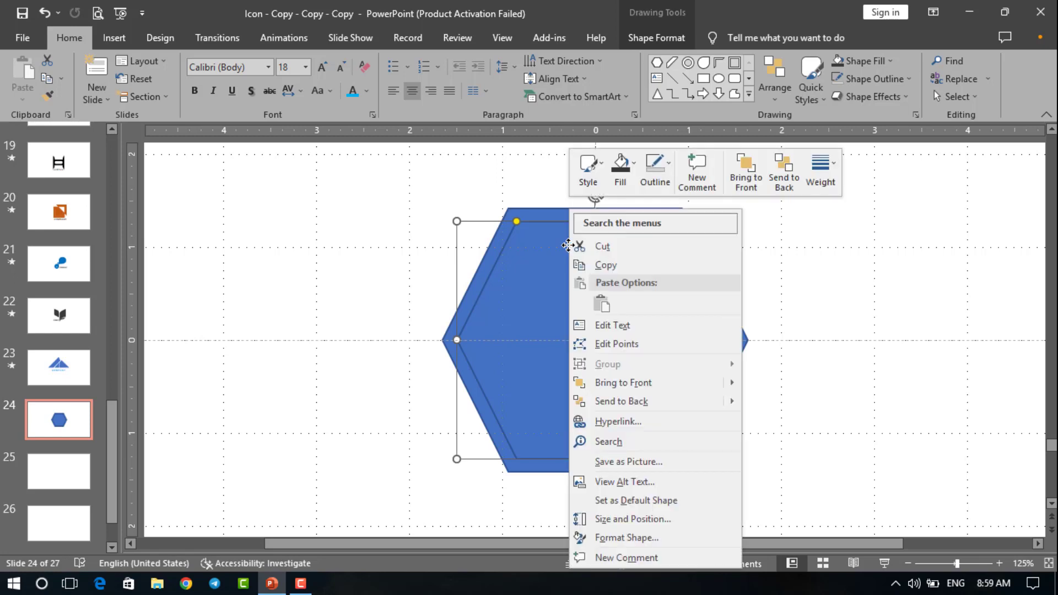
click(607, 342)
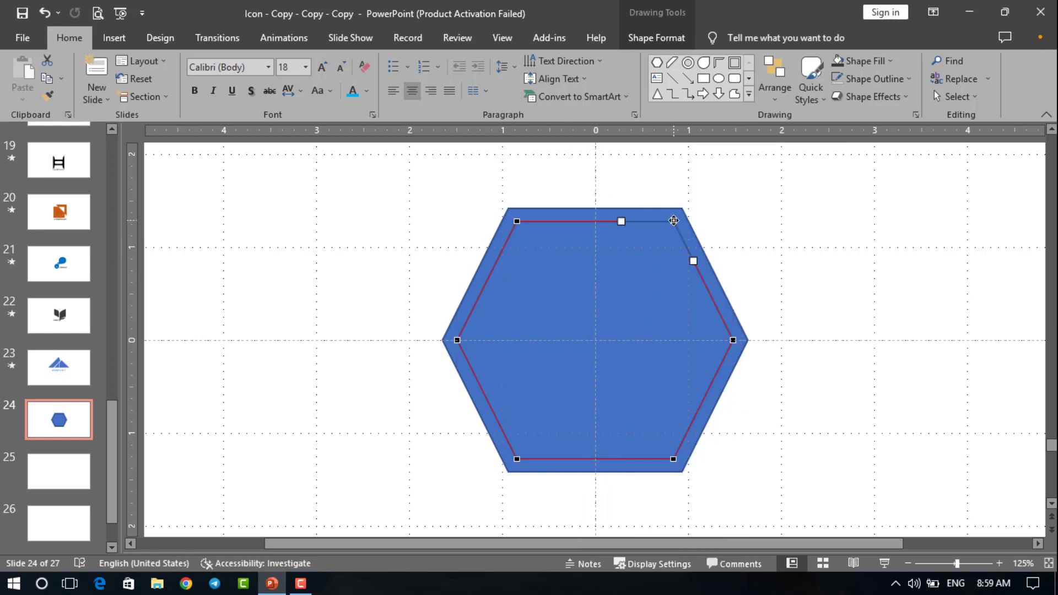
right_click(673, 220)
click(704, 246)
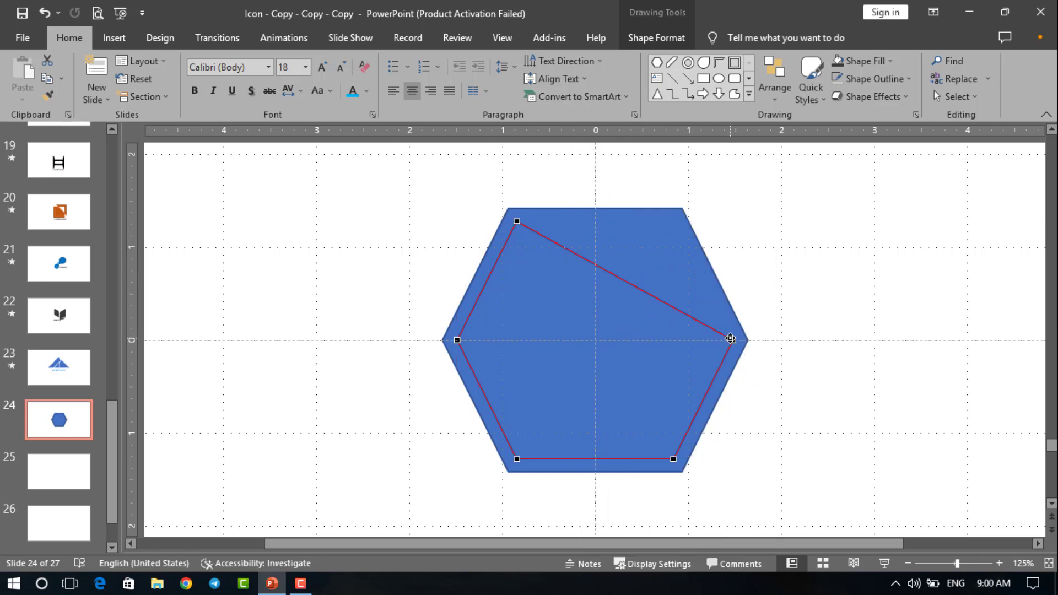
right_click(732, 339)
click(760, 368)
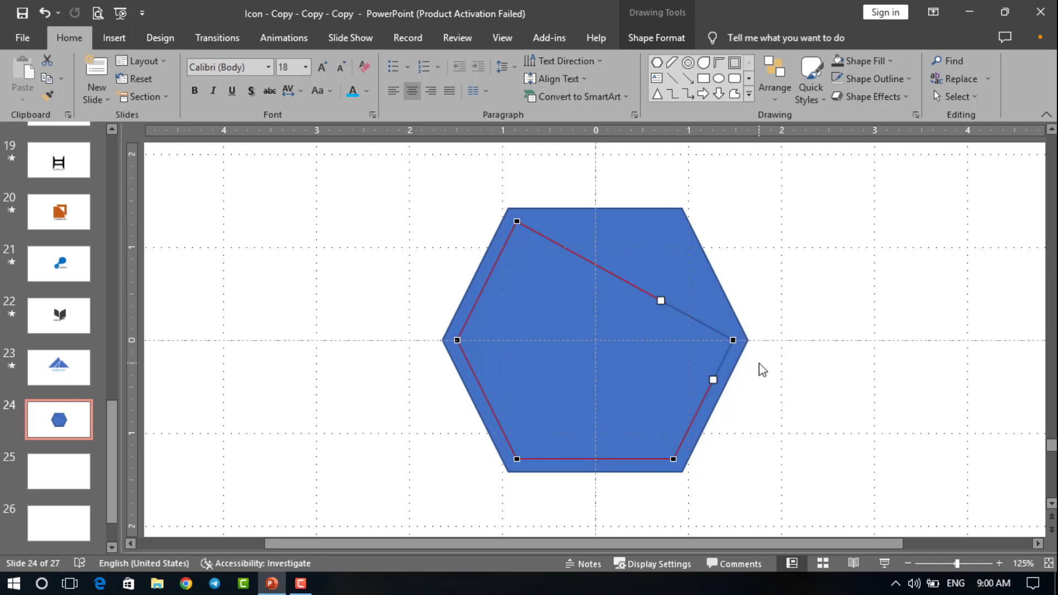
click(789, 427)
- Fragment the inner four-sided shape with the outer hexagon and delete the inner piece to open a cutout
click(562, 302)
shift+click(597, 262)
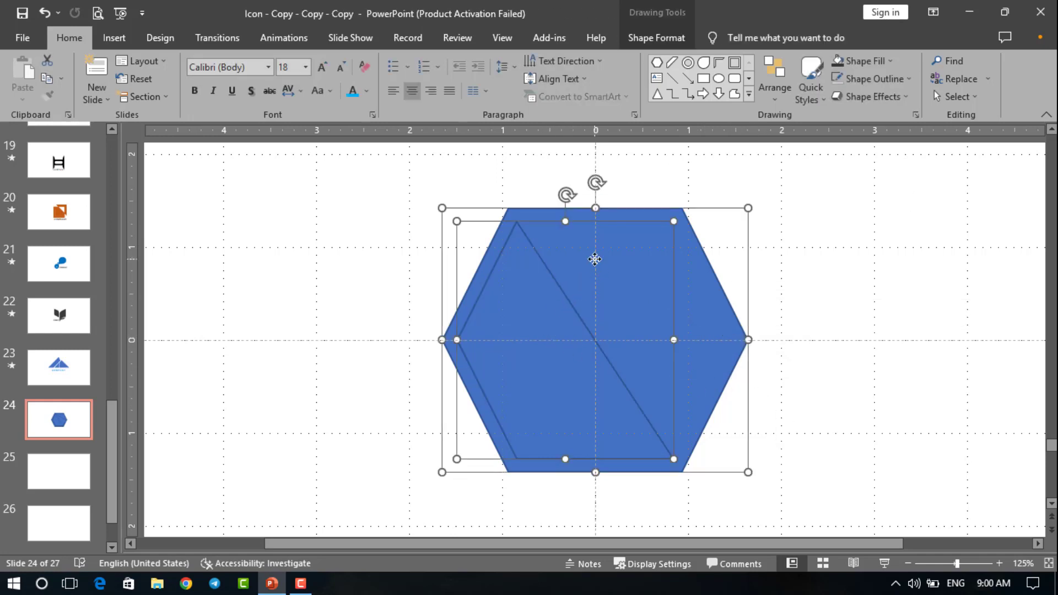
click(656, 38)
click(159, 97)
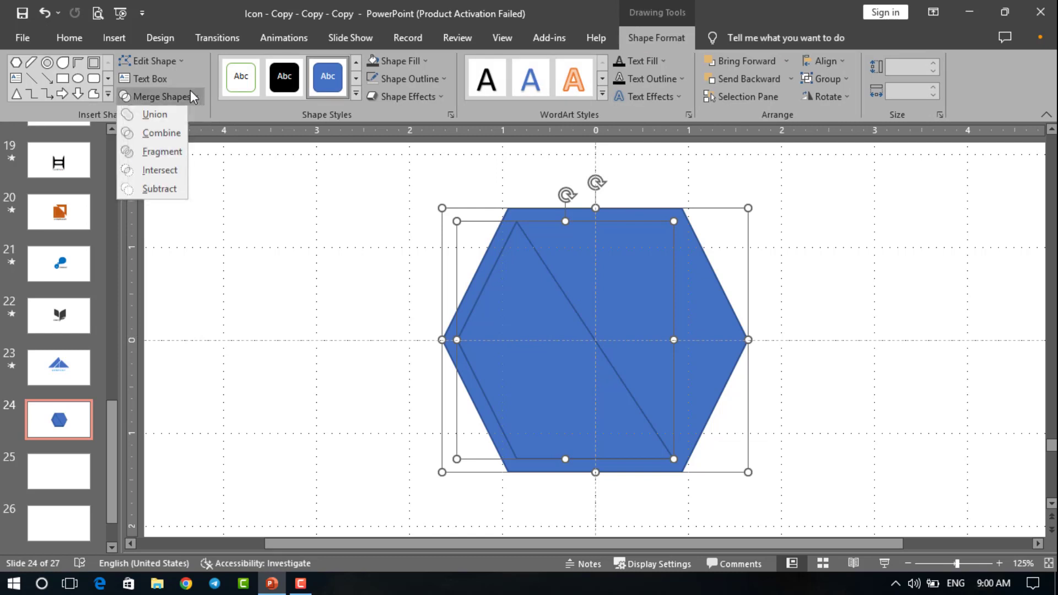
click(164, 152)
click(508, 281)
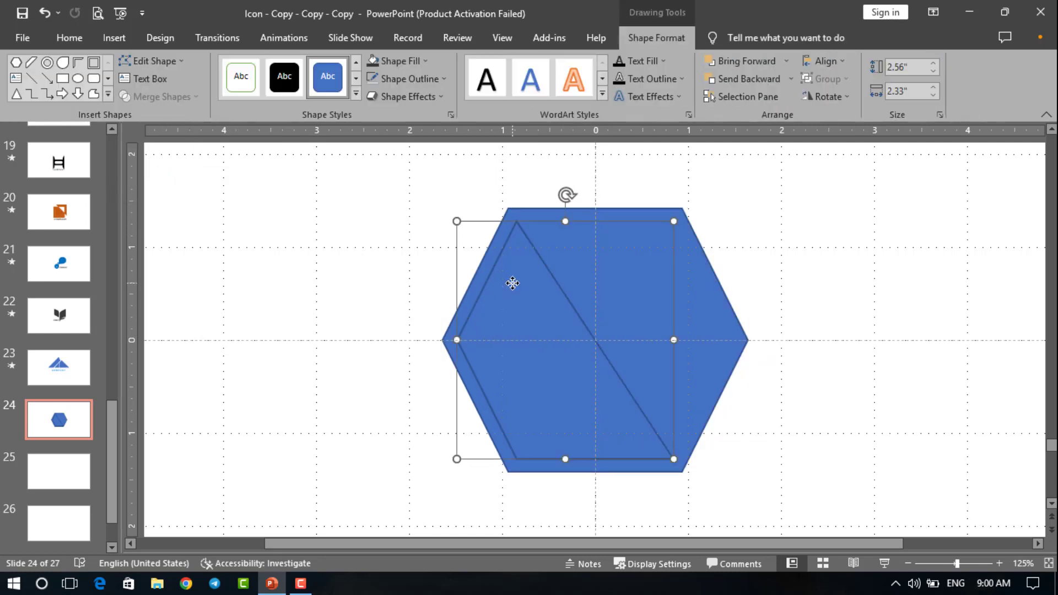
key(Delete)
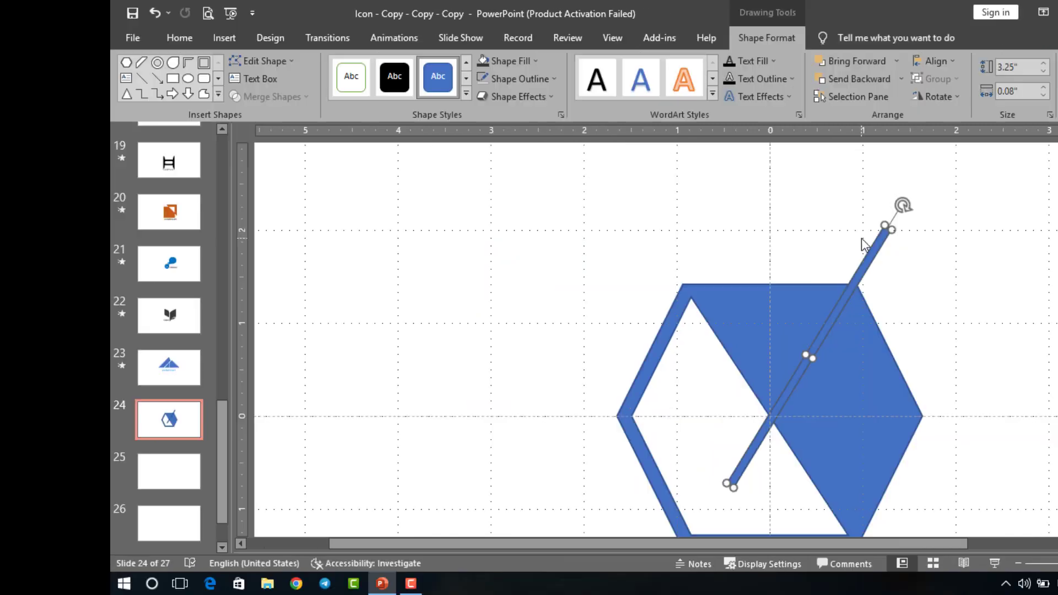
- Duplicate the diagonal bar twice, spacing the parallel copies evenly toward the hexagon's upper-left corner
scroll(861, 238, up, 5)
key(ctrl+d)
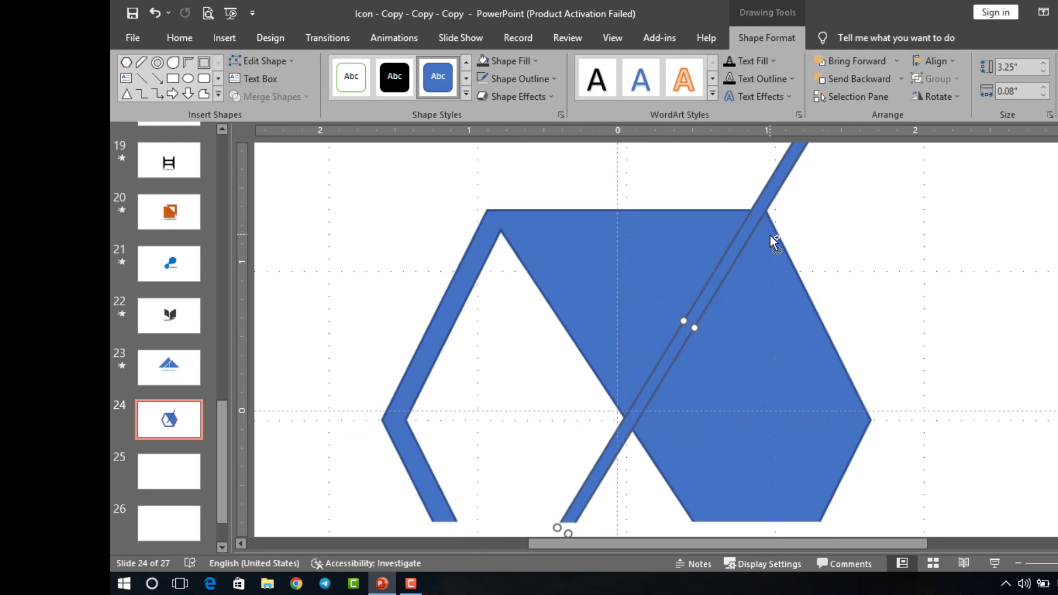
drag(767, 237, 709, 219)
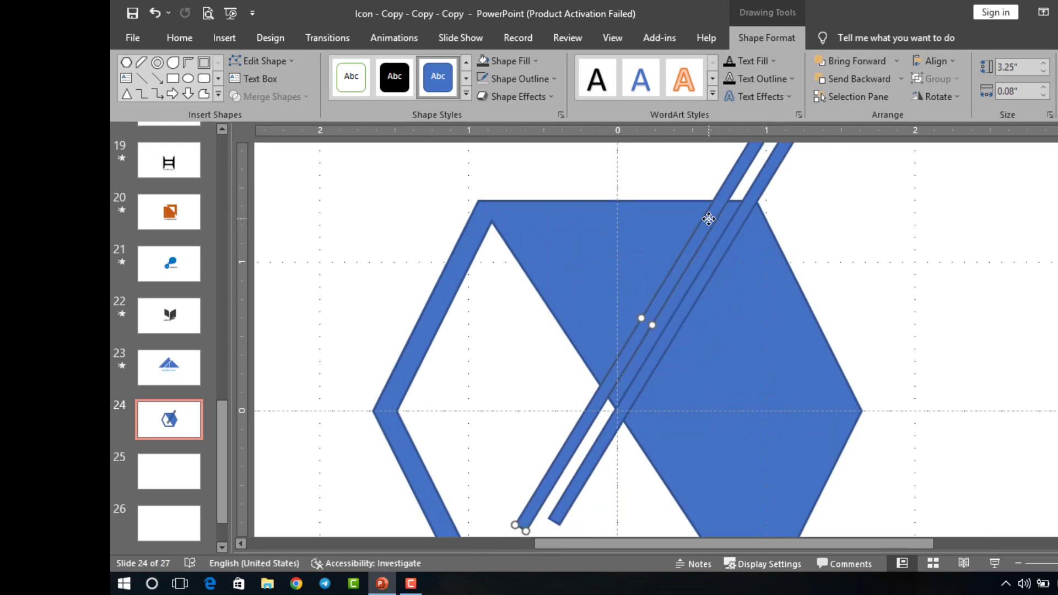
key(ctrl+d)
ctrl+click(725, 246)
drag(750, 266, 742, 262)
key(ctrl+z)
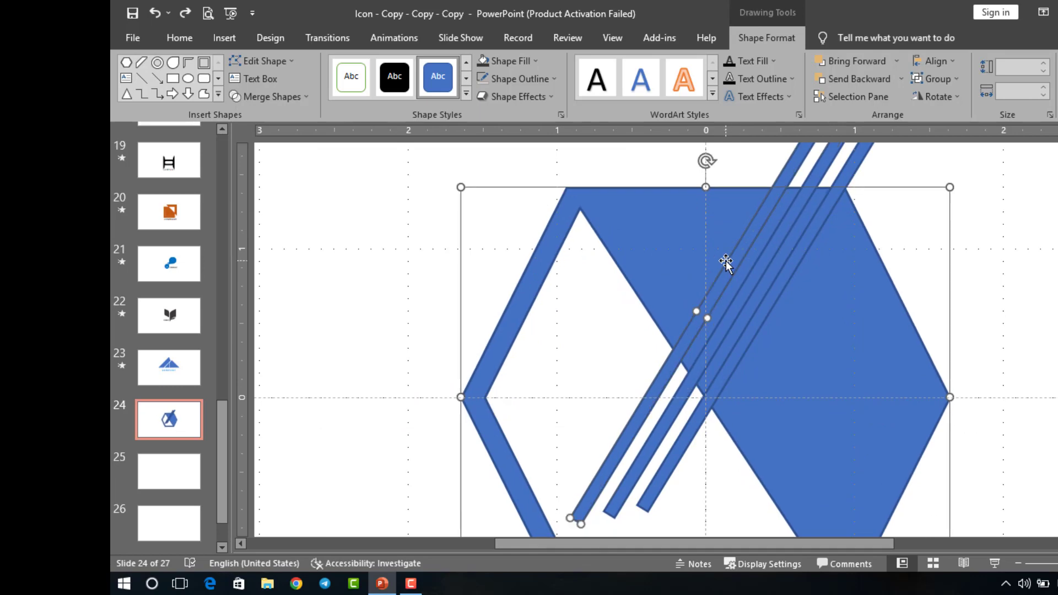
key(ctrl+d)
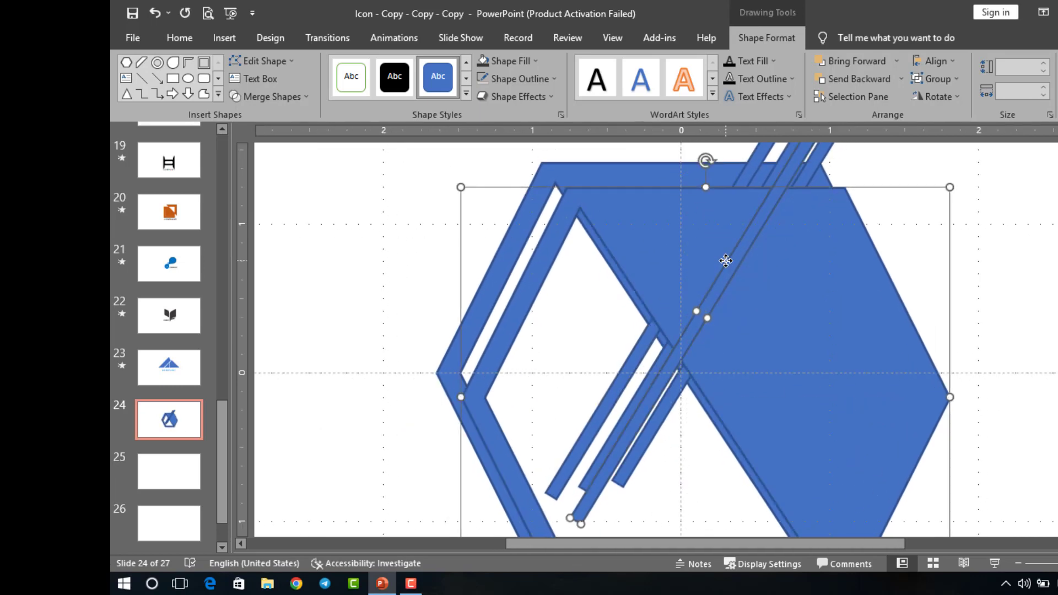
key(ctrl+z)
key(Escape)
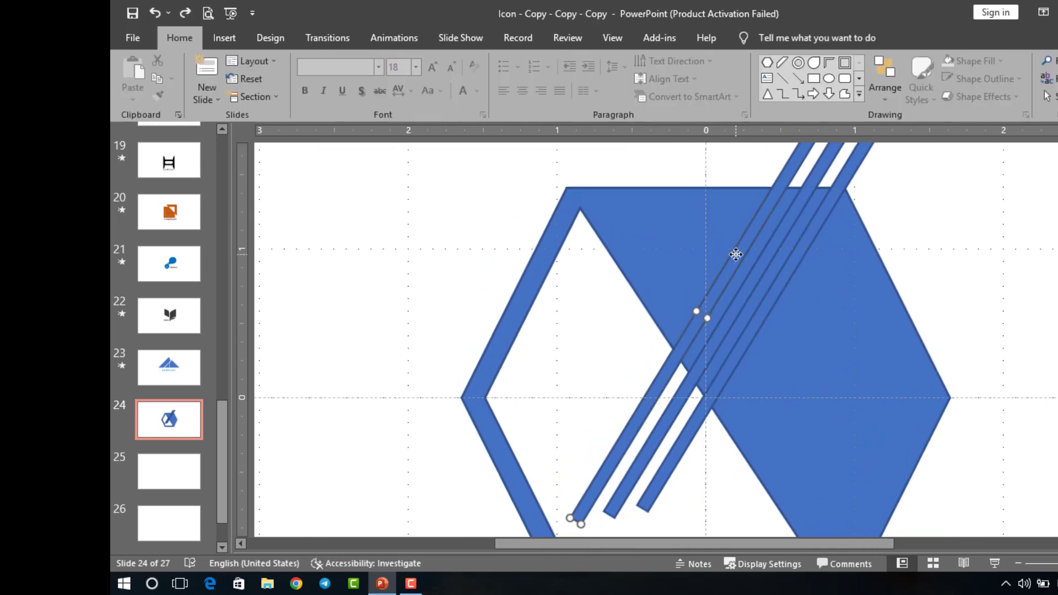
- Duplicate the leftmost diagonal bar six more times at the same spacing, reaching the hexagon's upper-left side
click(736, 255)
key(ctrl+d)
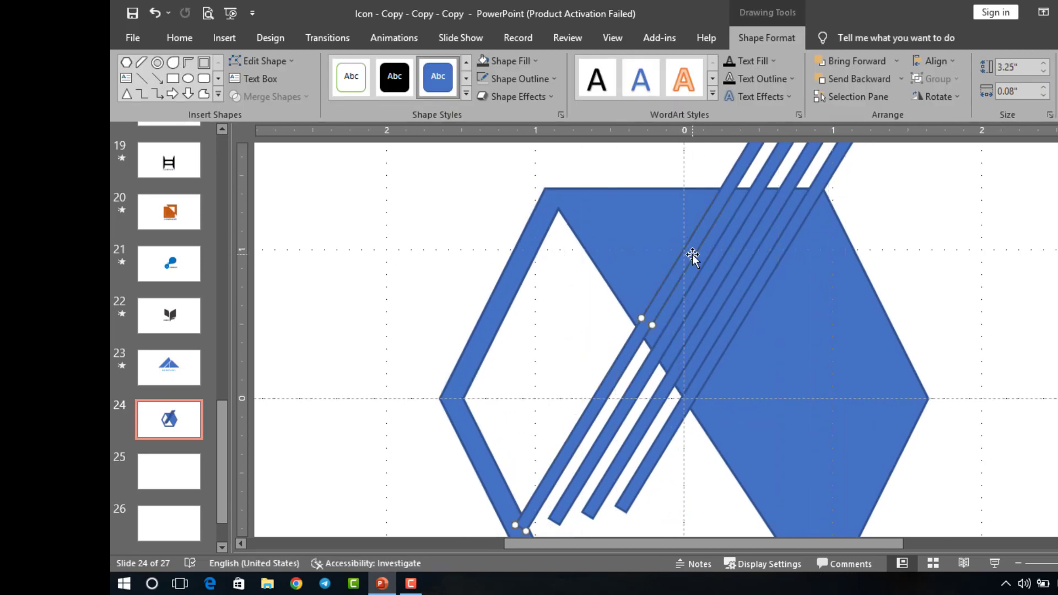
key(ctrl+d)
key(ctrl+d)
key(ctrl+d)
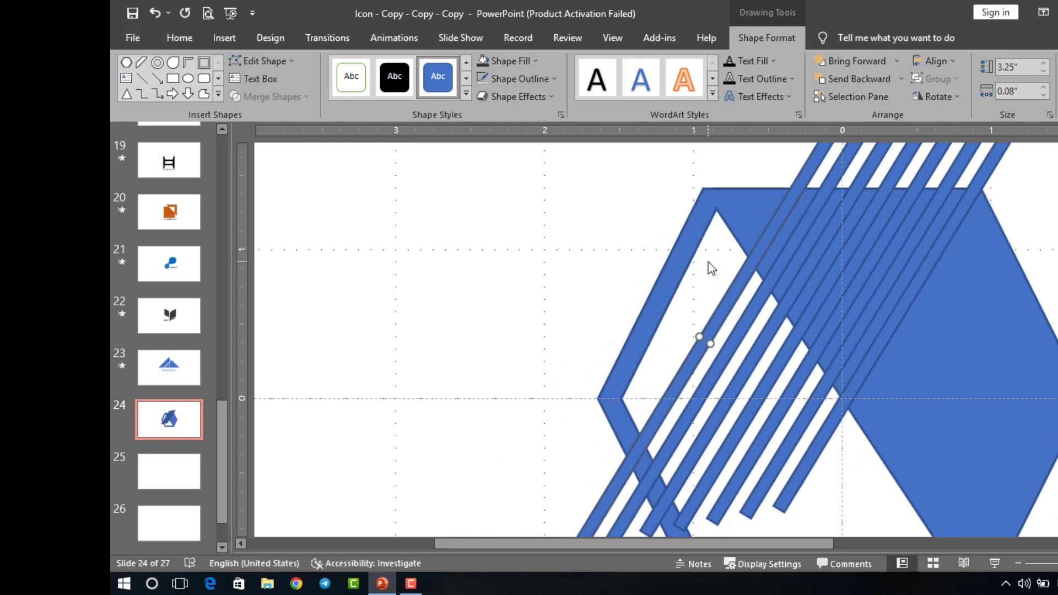
key(ctrl+d)
key(ctrl+d)
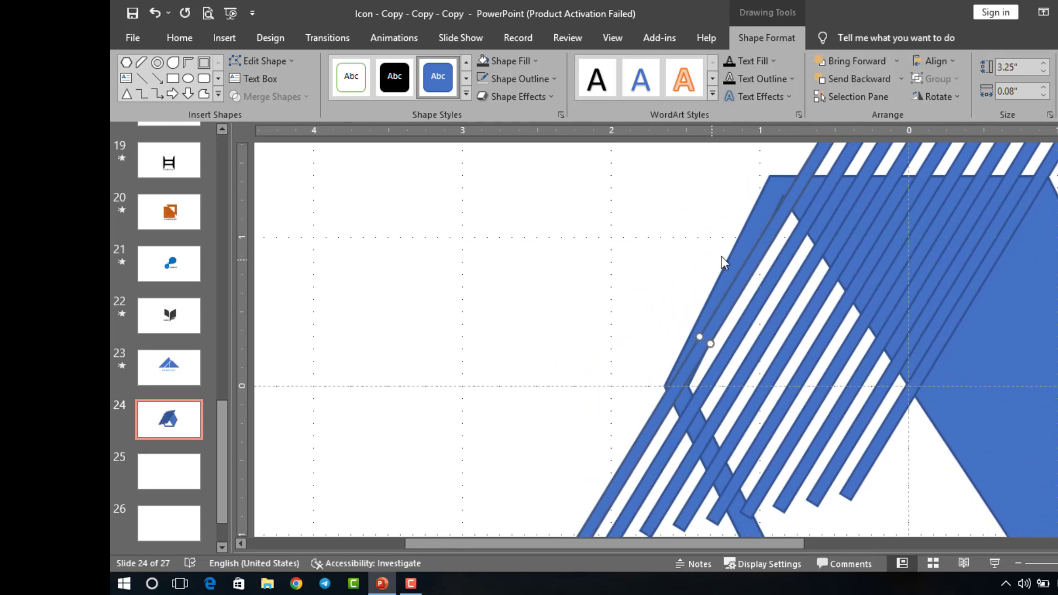
- Delete the outermost diagonal bar overlapping the hexagon's upper-left side
scroll(756, 256, down, 3)
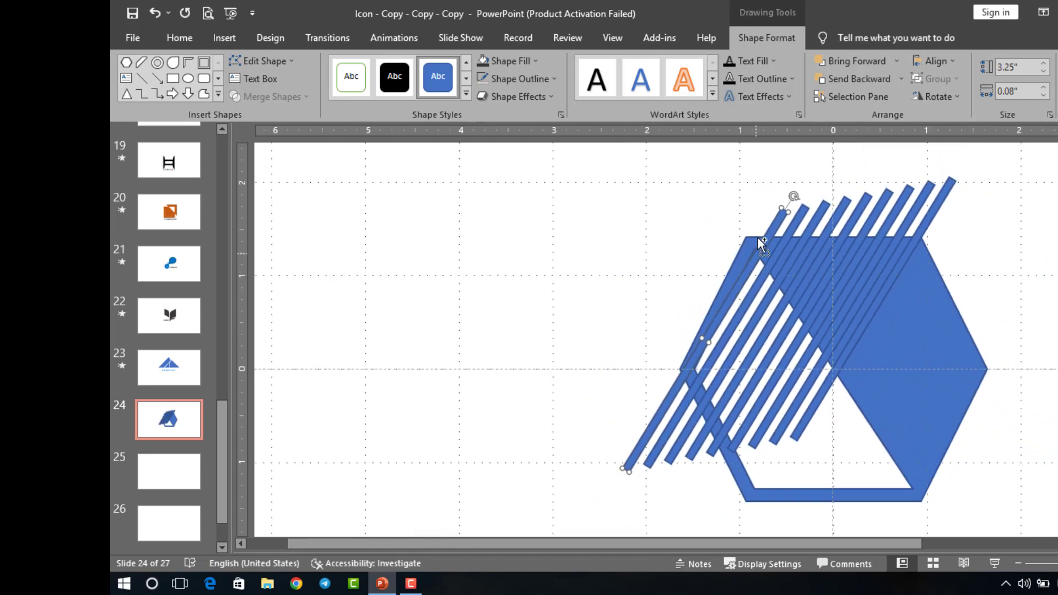
scroll(774, 212, up, 4)
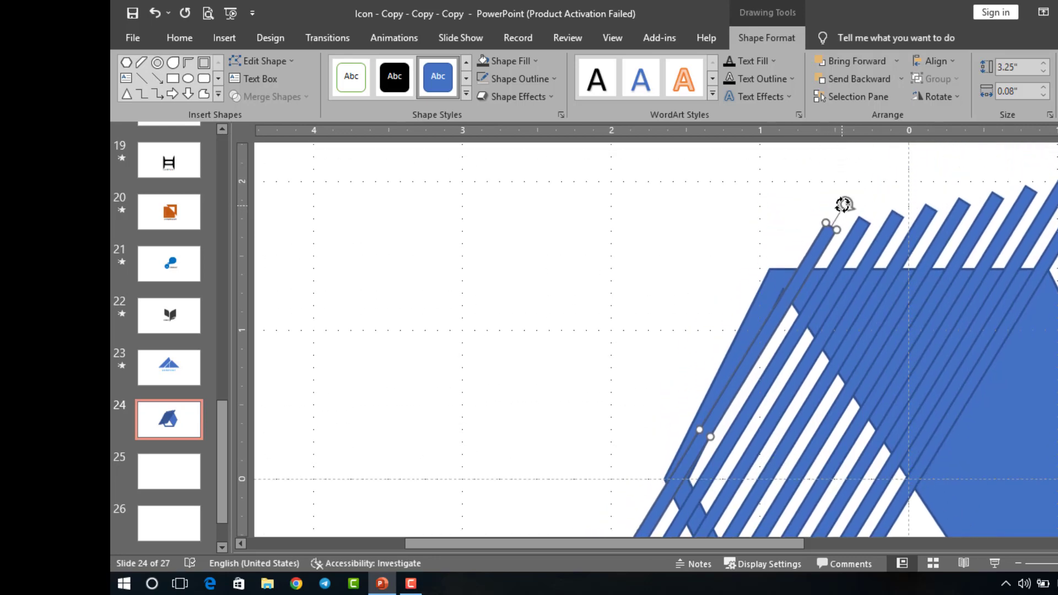
drag(844, 205, 835, 200)
key(Delete)
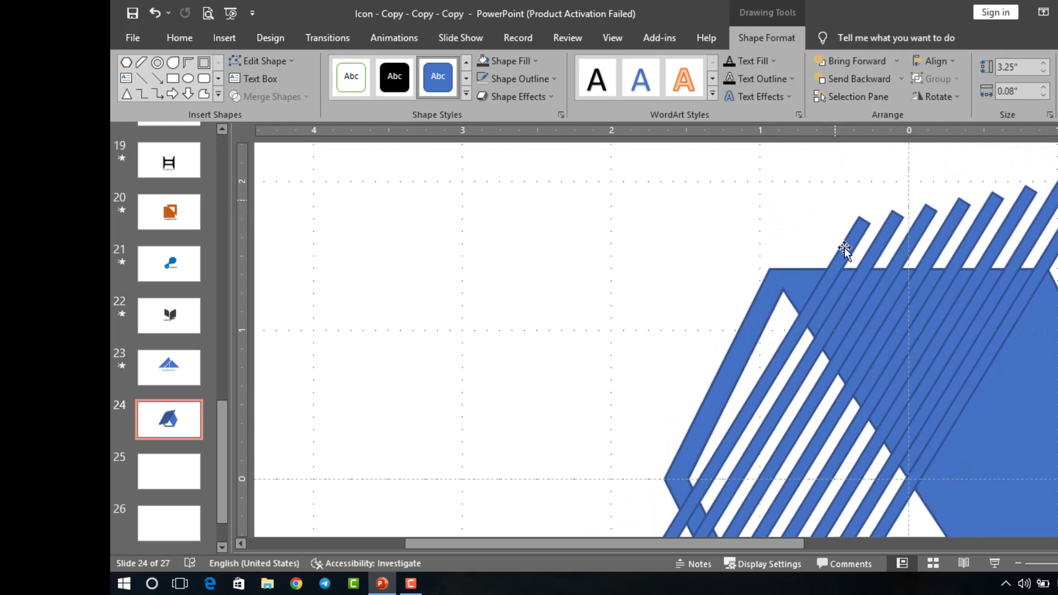
- Move the next two diagonal bars beside the hexagon's upper-left side and rotate both parallel to that side
drag(844, 248, 824, 240)
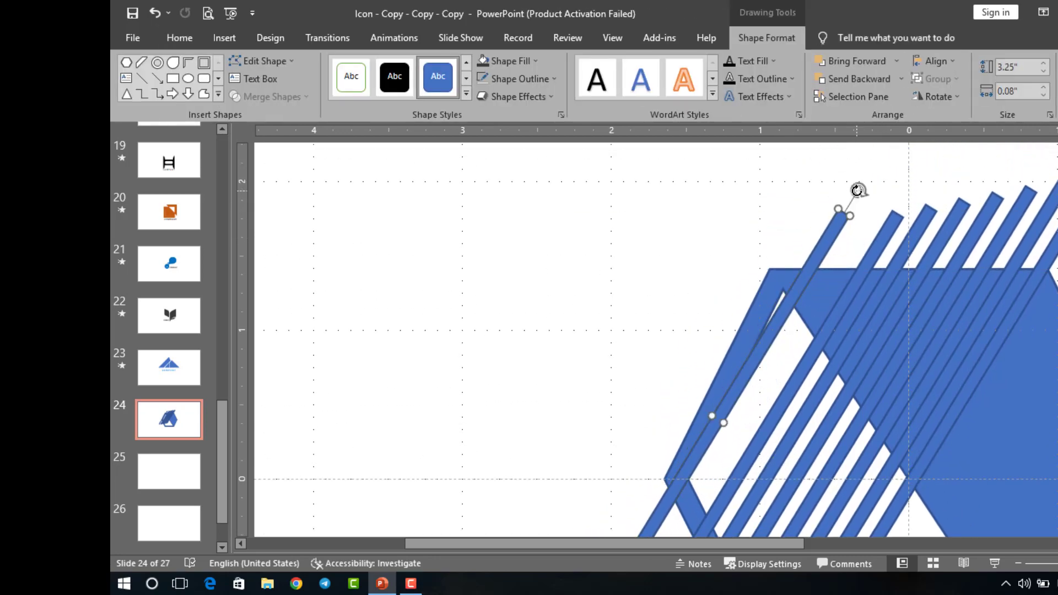
drag(857, 190, 842, 181)
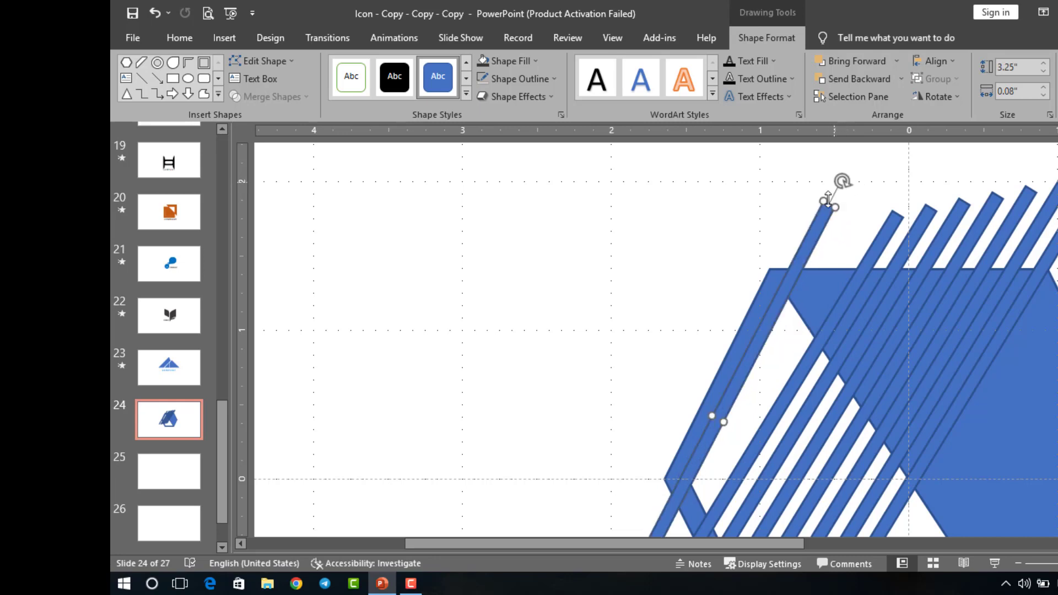
drag(818, 220, 864, 227)
drag(895, 179, 878, 172)
drag(850, 233, 851, 232)
- Narrow the two rotated bars to 0.05" wide and adjust their spacing beside the hexagon's upper-left side
scroll(772, 207, up, 5)
scroll(773, 207, up, 2)
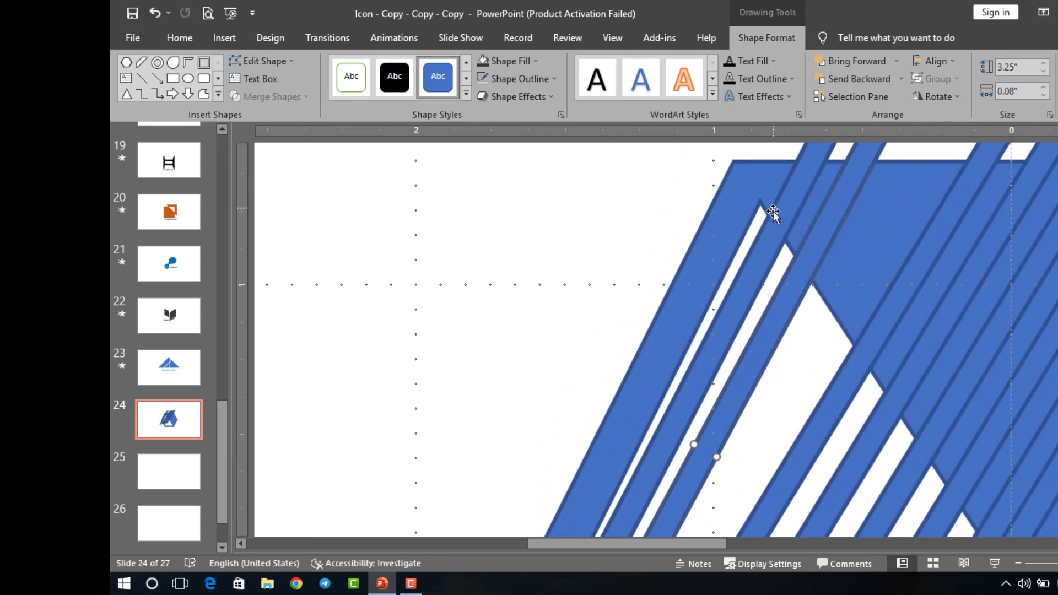
drag(659, 514, 706, 490)
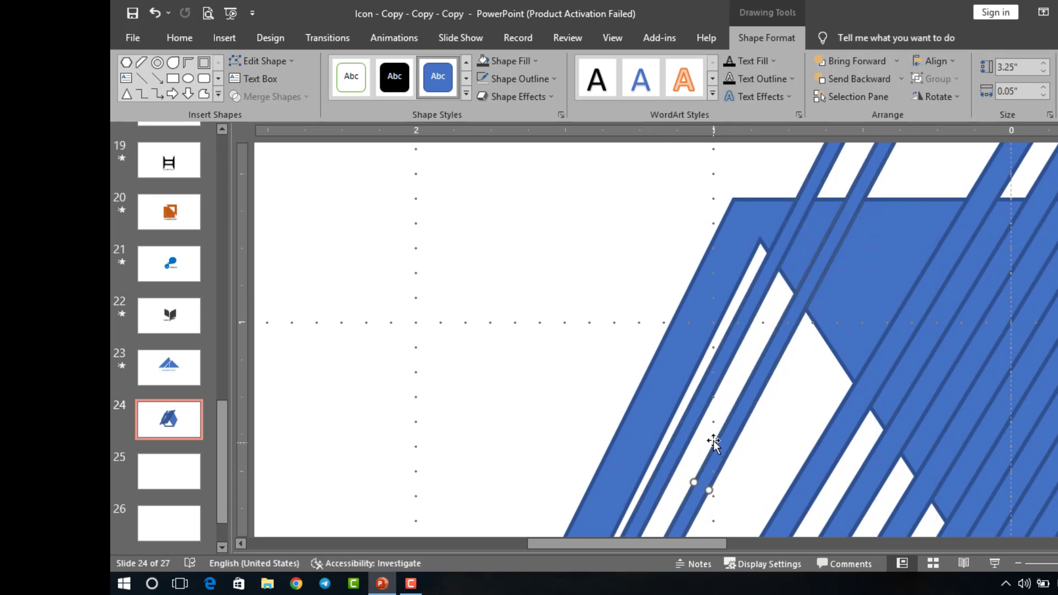
drag(730, 442, 722, 442)
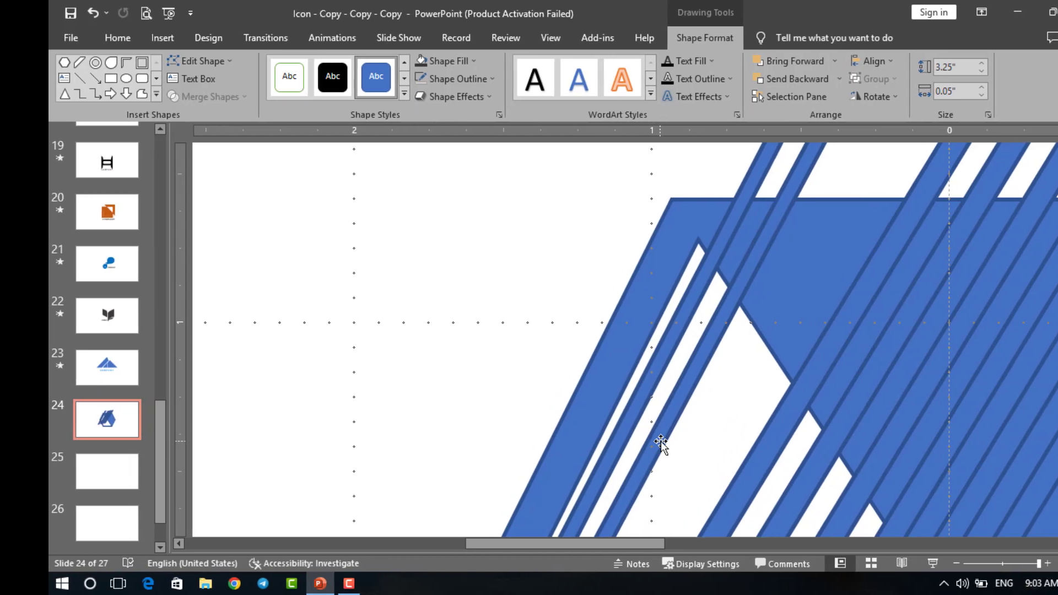
- Delete the six remaining wide diagonal bars crossing the hexagon, keeping only the two thin ones
scroll(660, 441, down, 8)
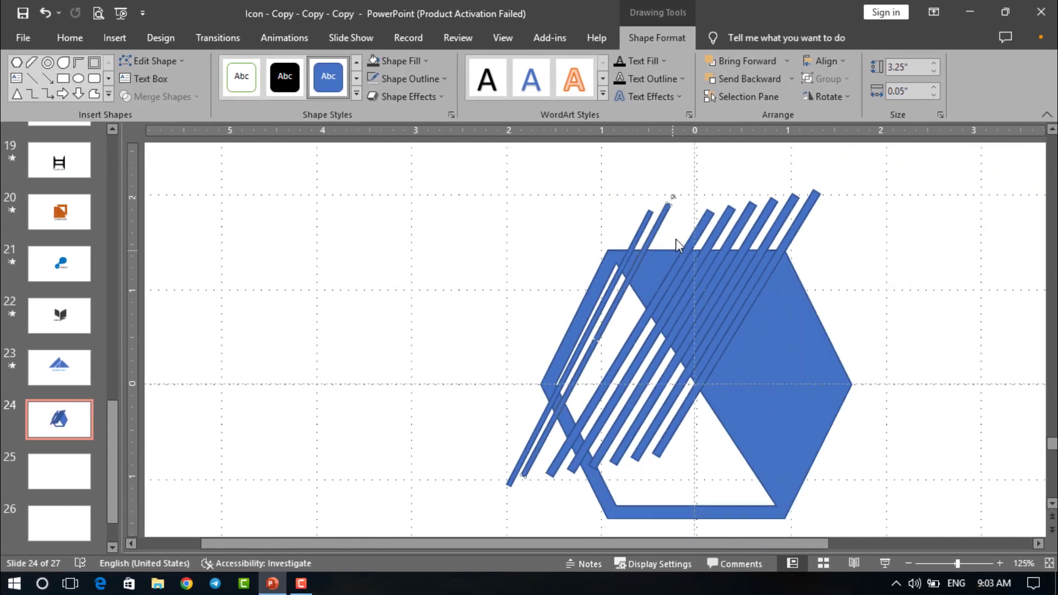
click(705, 219)
key(Delete)
click(723, 222)
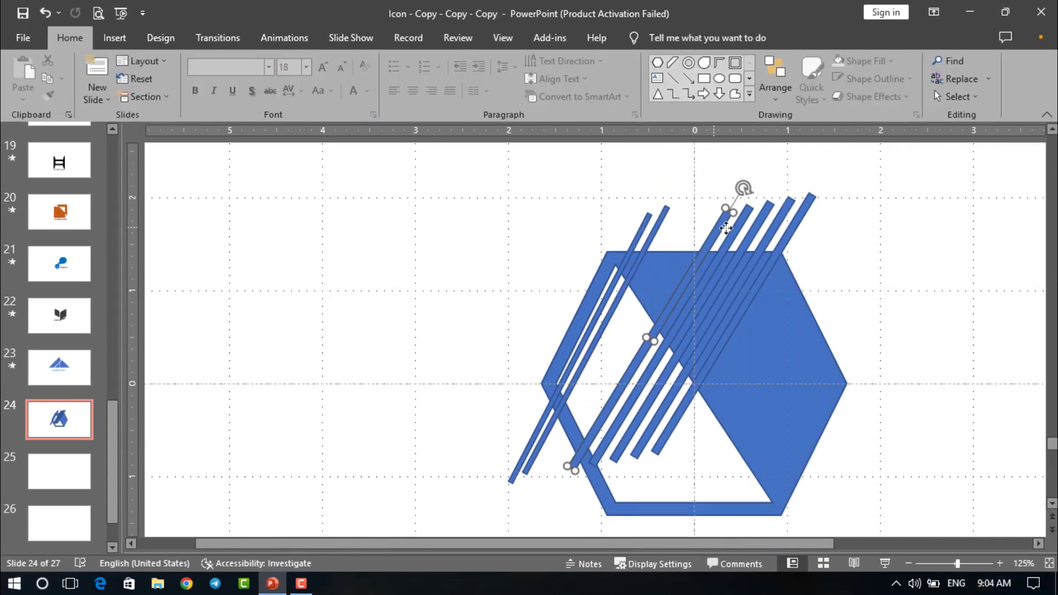
key(Delete)
click(740, 228)
key(Delete)
key(Delete)
click(773, 235)
key(Delete)
click(791, 231)
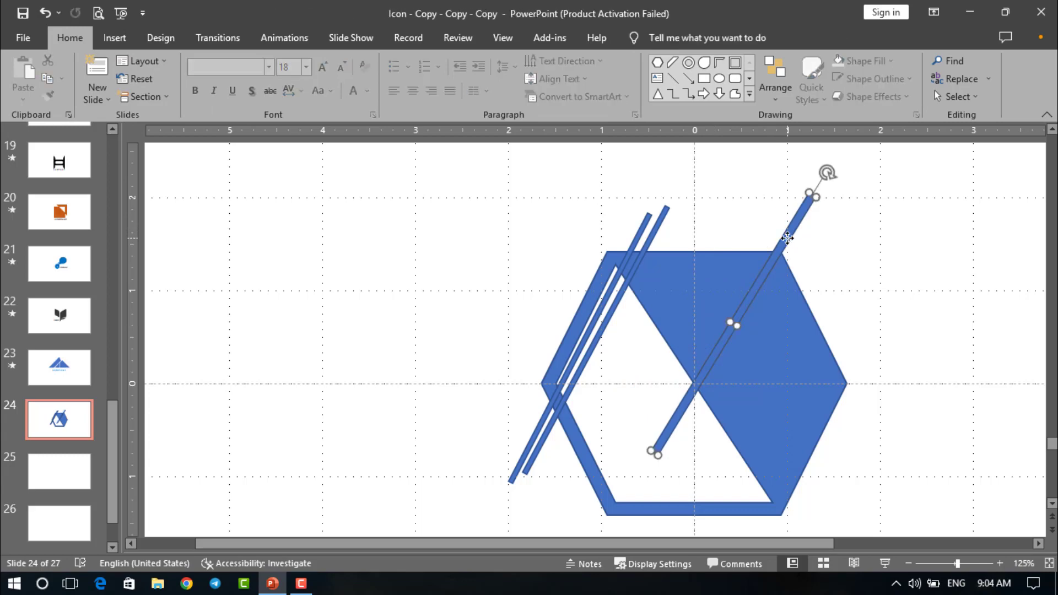
key(Delete)
- Shorten the inner thin bar by pulling its lower end up toward the hexagon's upper-left corner
click(653, 231)
scroll(653, 232, up, 5)
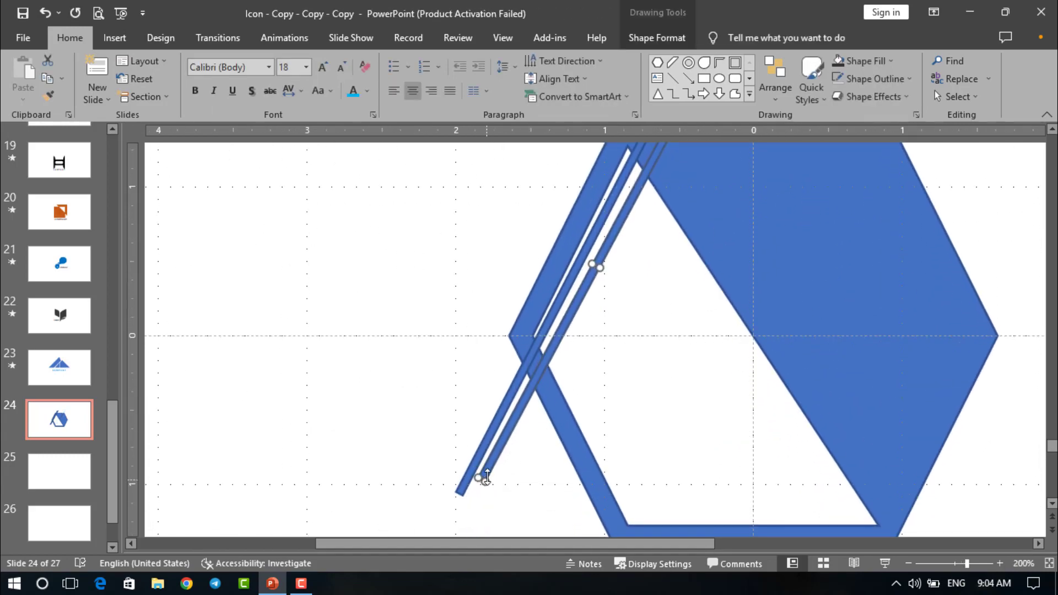
scroll(496, 468, up, 5)
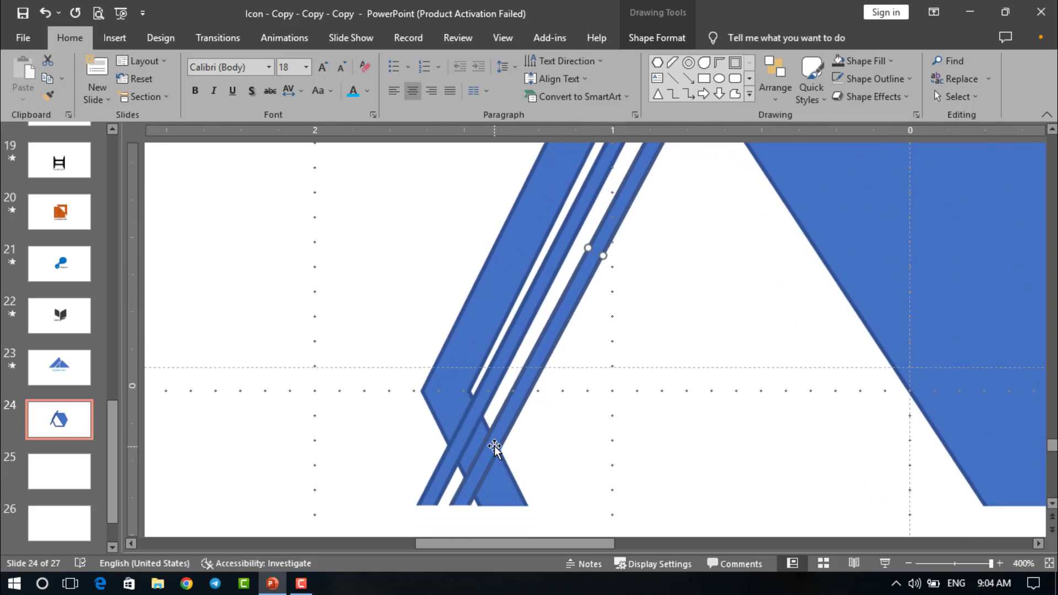
scroll(456, 450, down, 1)
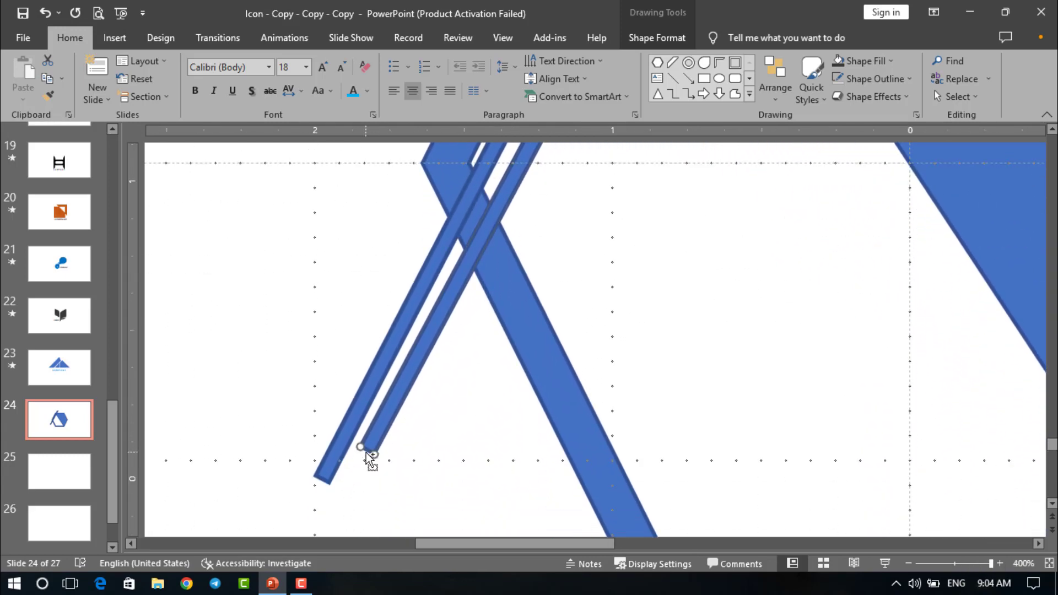
scroll(371, 450, down, 10)
click(477, 354)
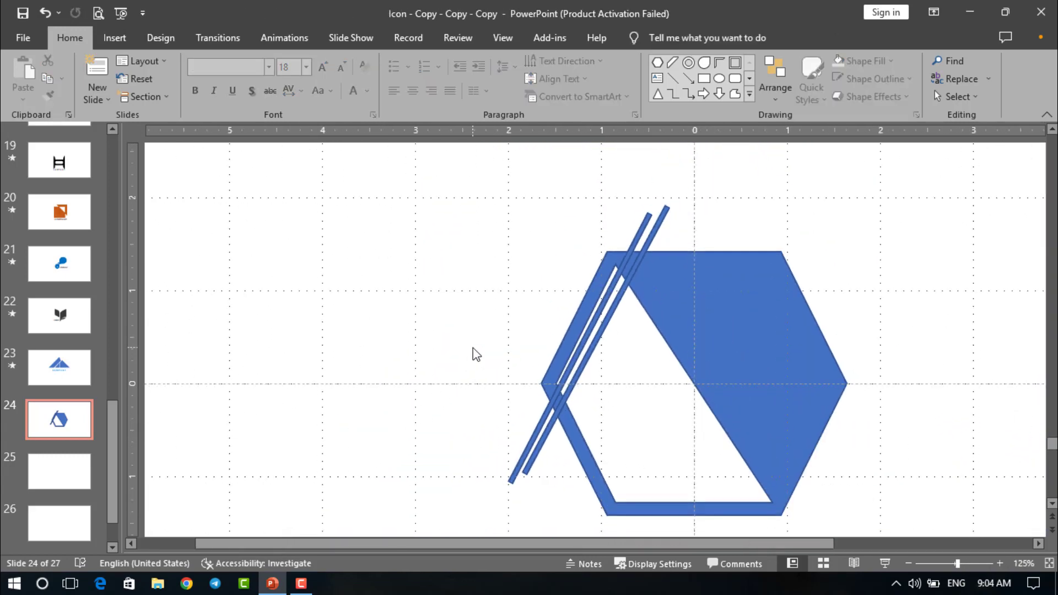
click(538, 451)
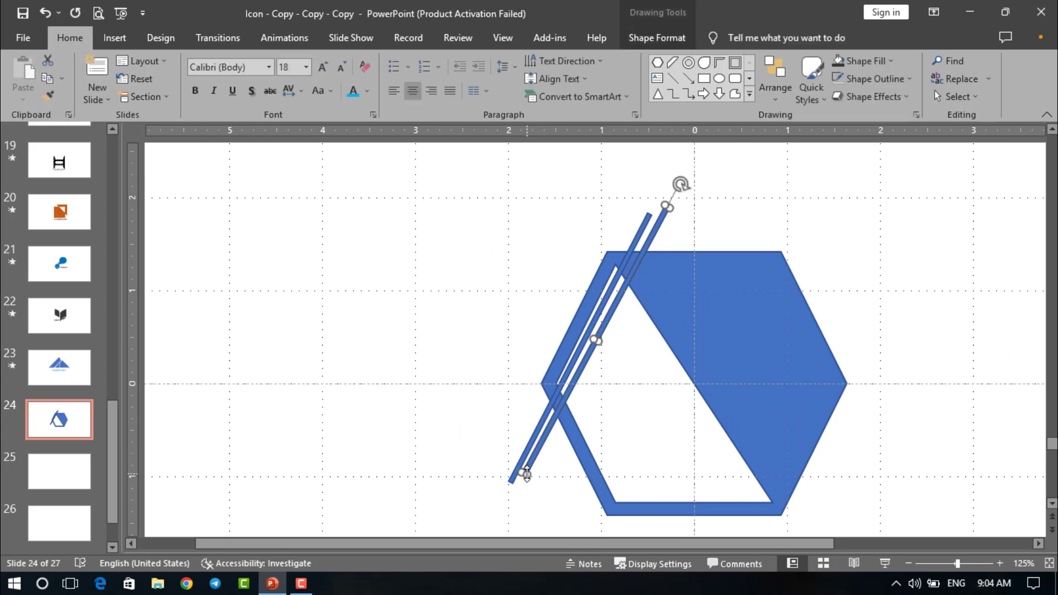
drag(527, 474, 609, 325)
- Replace the long thin bar with a duplicate of the shortened one, placed parallel beside it at the hexagon's upper-left corner
scroll(614, 318, up, 8)
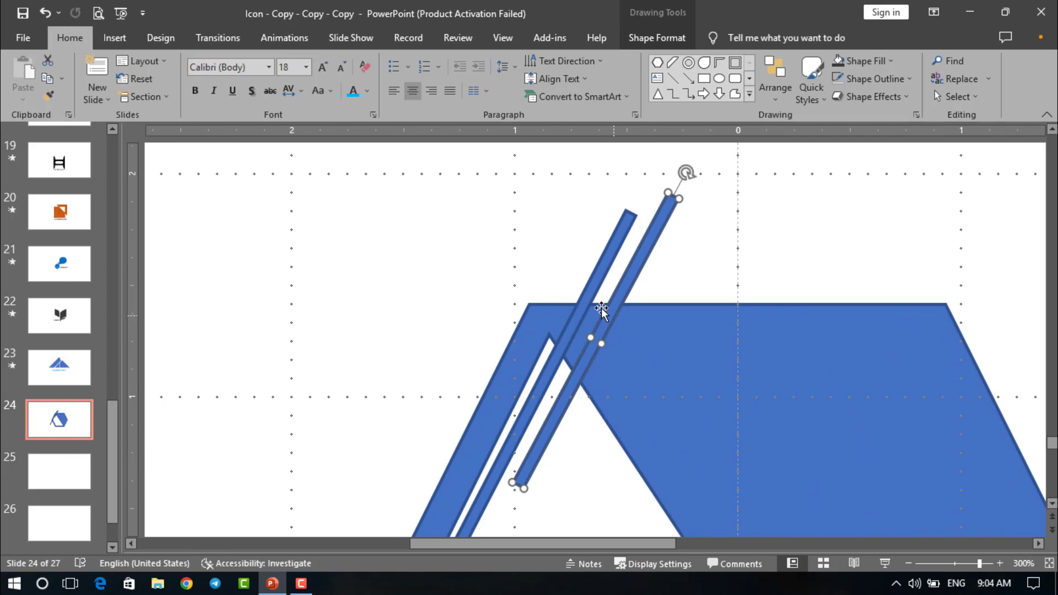
click(585, 302)
key(Delete)
click(614, 309)
key(ctrl+d)
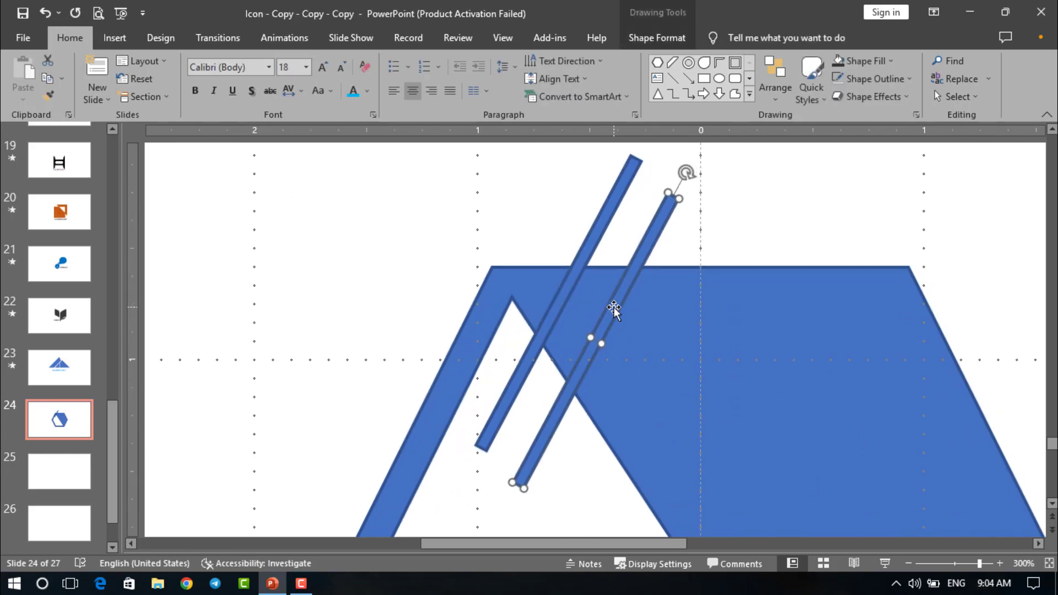
drag(613, 309, 545, 270)
- Duplicate the short bar repeatedly to form a row of evenly spaced parallel bars across the hexagon's upper section
click(586, 259)
key(ctrl+d)
drag(630, 275, 687, 245)
key(ctrl+d)
key(ctrl+d)
key(ctrl+d)
key(ctrl+d)
key(ctrl+d)
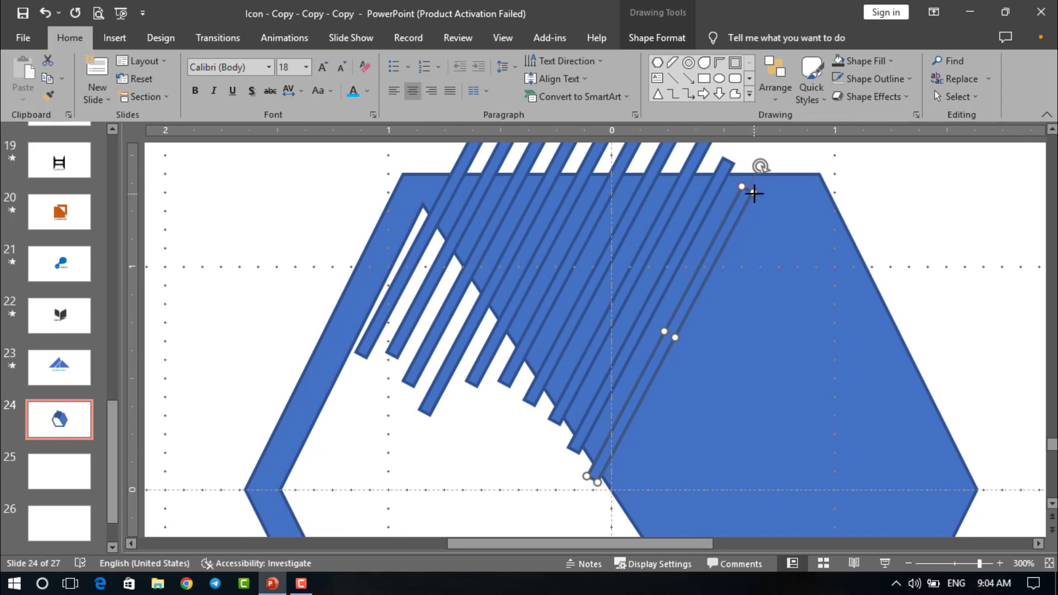
- Lengthen the last bar past the hexagon's top edge and add a parallel duplicate extended below the cutout's diagonal edge
drag(754, 194, 749, 171)
scroll(771, 155, down, 1)
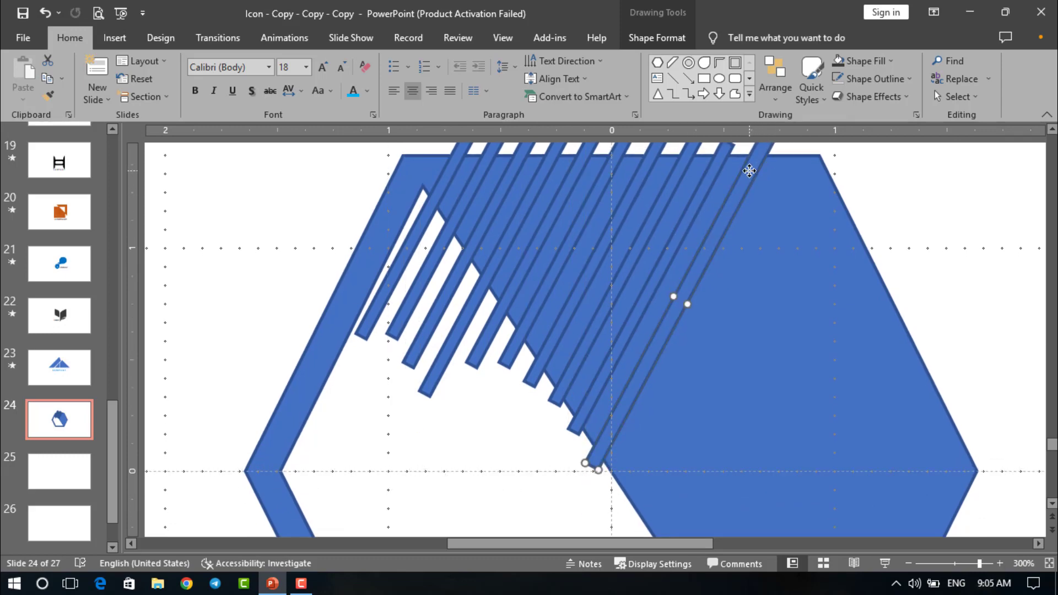
key(ctrl+d)
scroll(686, 204, down, 2)
mouse_move(655, 202)
mouse_down()
mouse_move(674, 219)
mouse_move(658, 215)
mouse_up()
scroll(595, 359, down, 3)
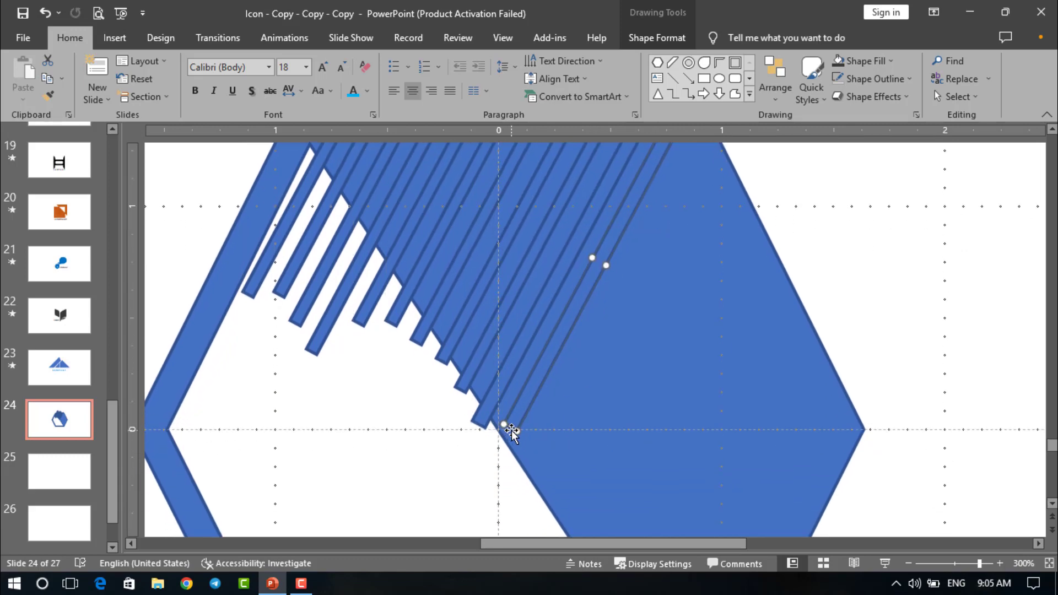
drag(513, 431, 498, 469)
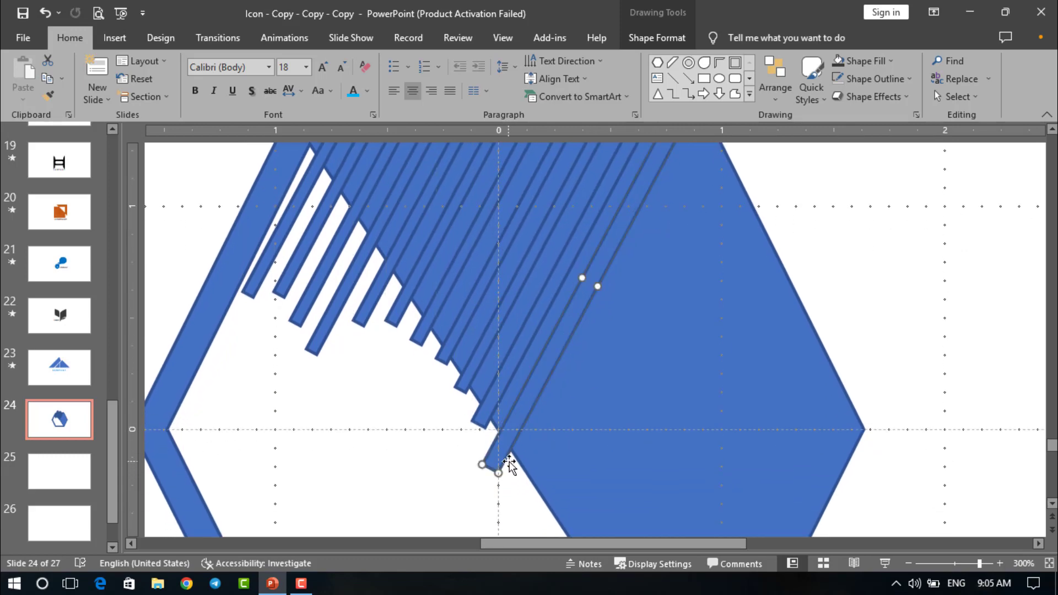
- Duplicate the extended bar and position the copy parallel to it at the hexagon's upper-right corner
key(ctrl+d)
scroll(537, 413, down, 2)
drag(541, 403, 553, 423)
scroll(554, 424, up, 2)
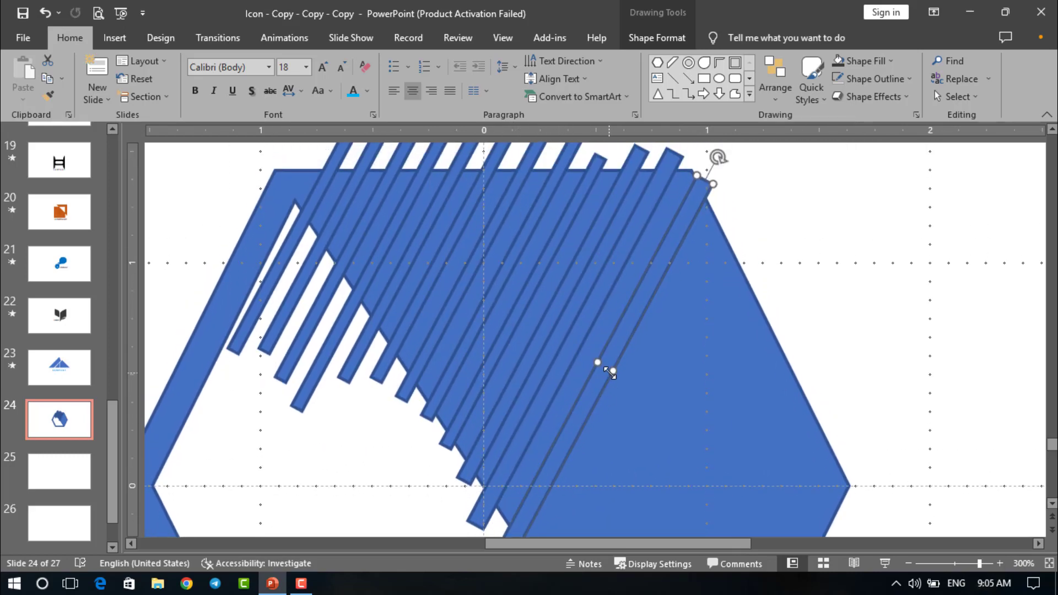
drag(610, 373, 608, 372)
click(795, 295)
- Select the hexagon with all the thin bars and split them into separate pieces with Merge Shapes Fragment
scroll(797, 296, down, 5)
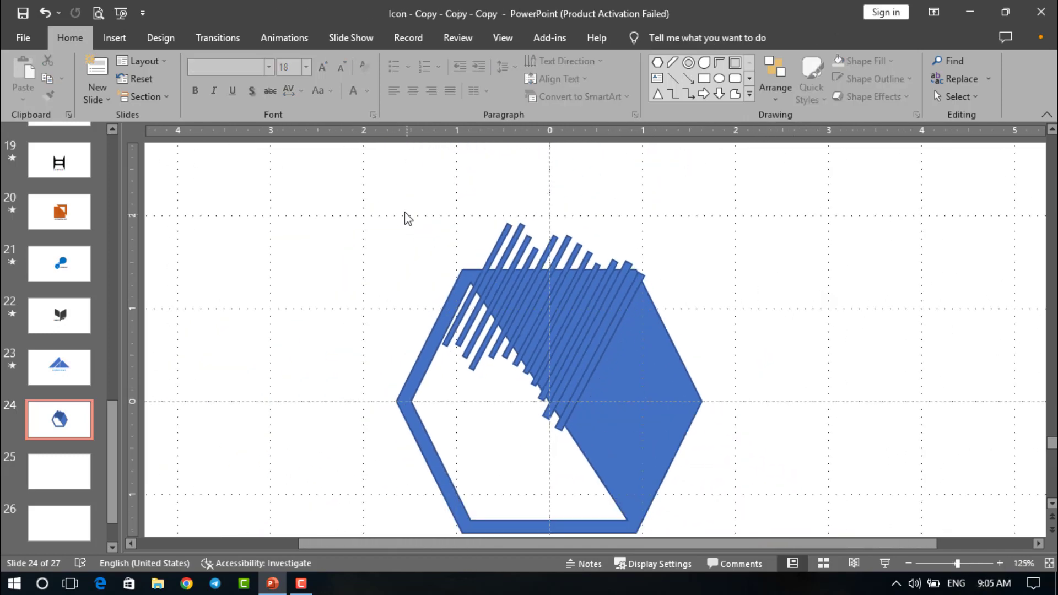
scroll(406, 217, down, 5)
drag(397, 195, 785, 499)
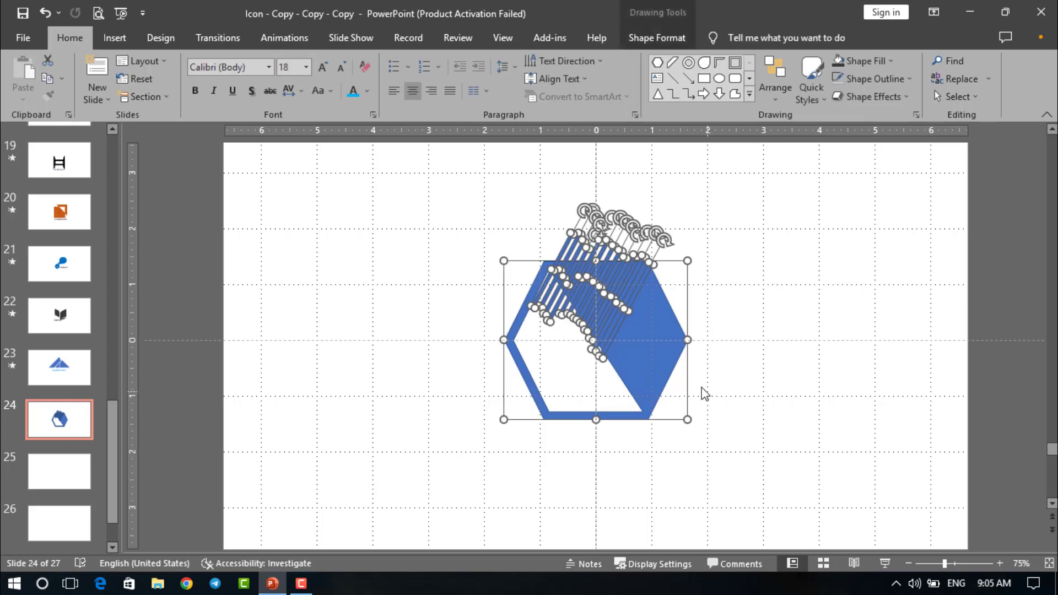
click(656, 38)
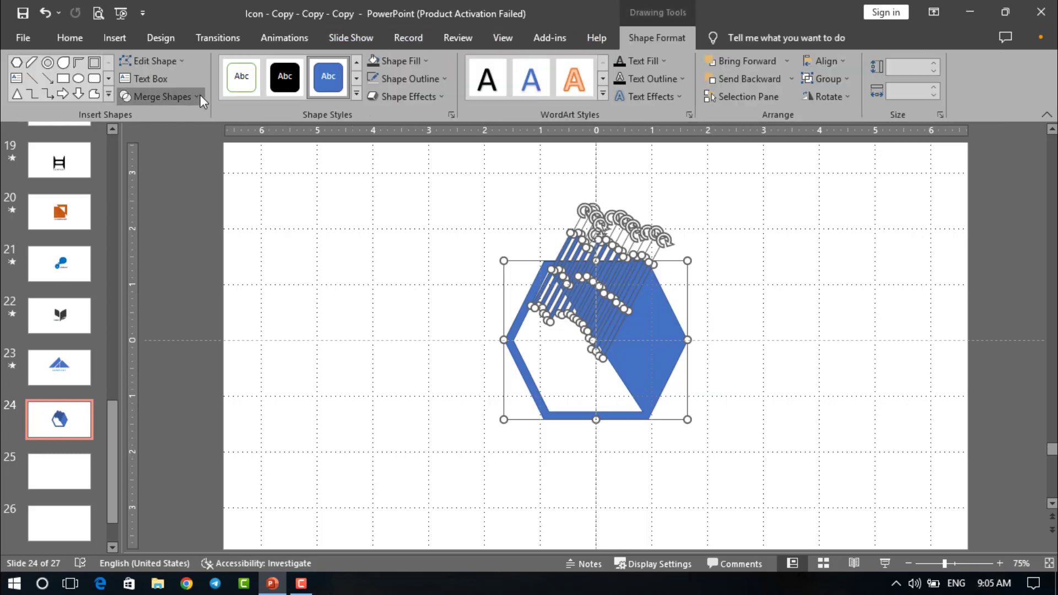
click(190, 97)
click(167, 155)
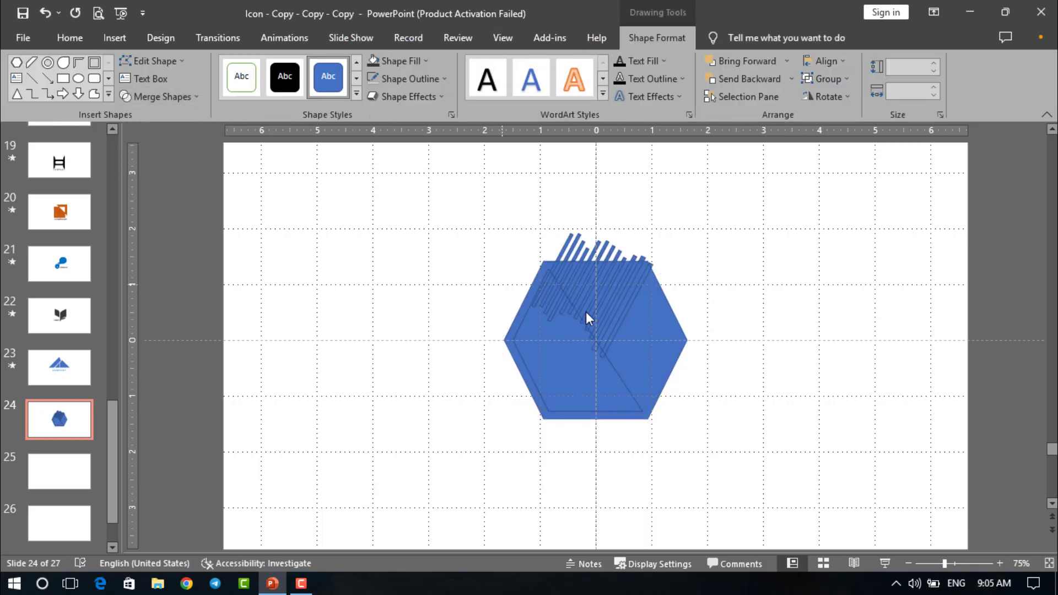
key(Escape)
- Delete the fragments filling the hexagon's cutout and the bar ends protruding above its top edge
scroll(588, 313, up, 5)
click(511, 333)
key(Delete)
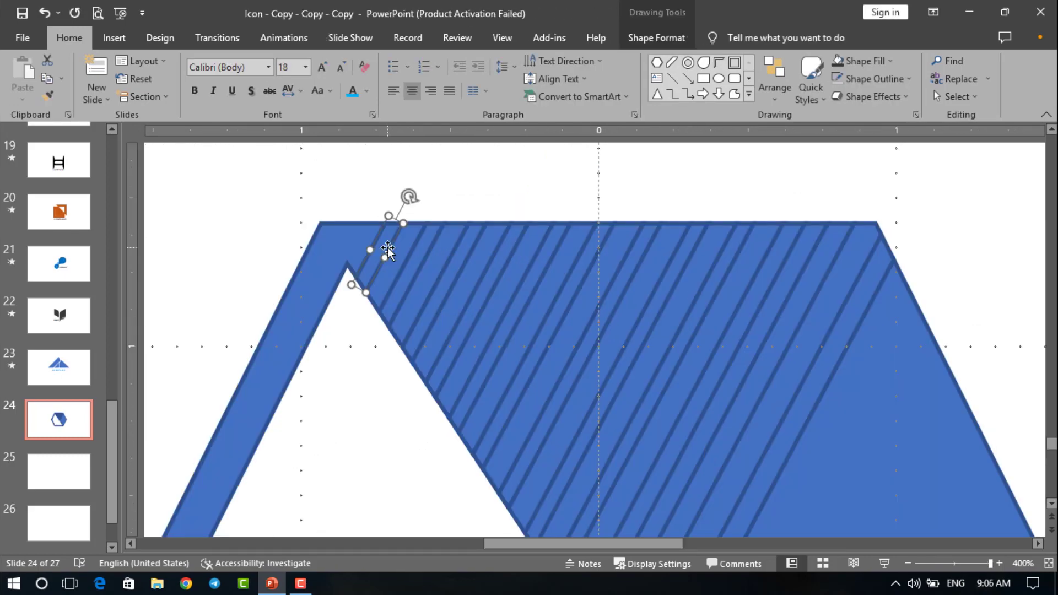
- Delete all twelve thin bar fragments crossing the hexagon's upper section, leaving parallel diagonal gaps between the stripes
key(Delete)
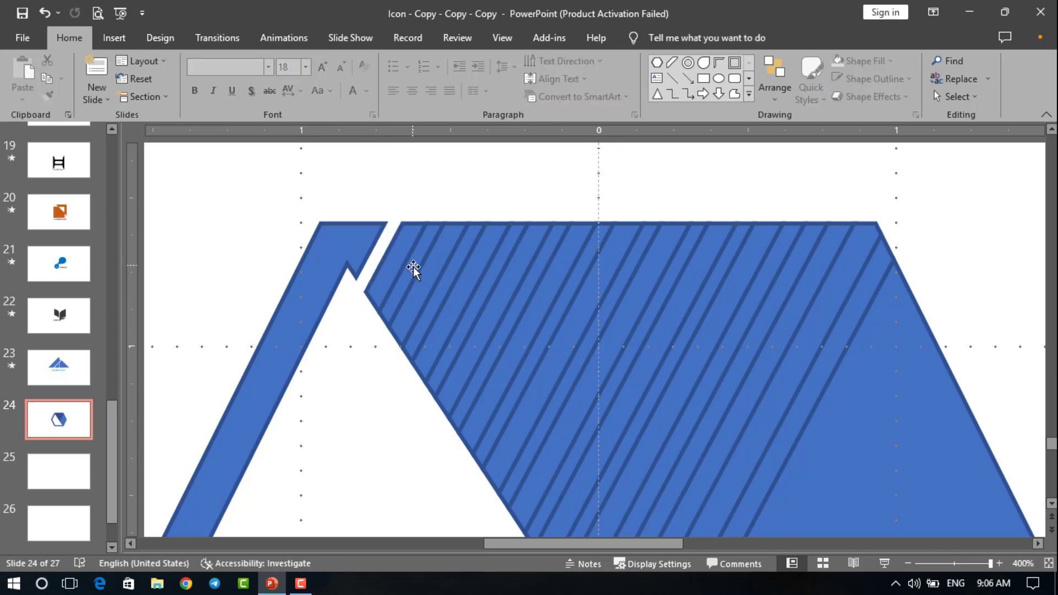
click(413, 267)
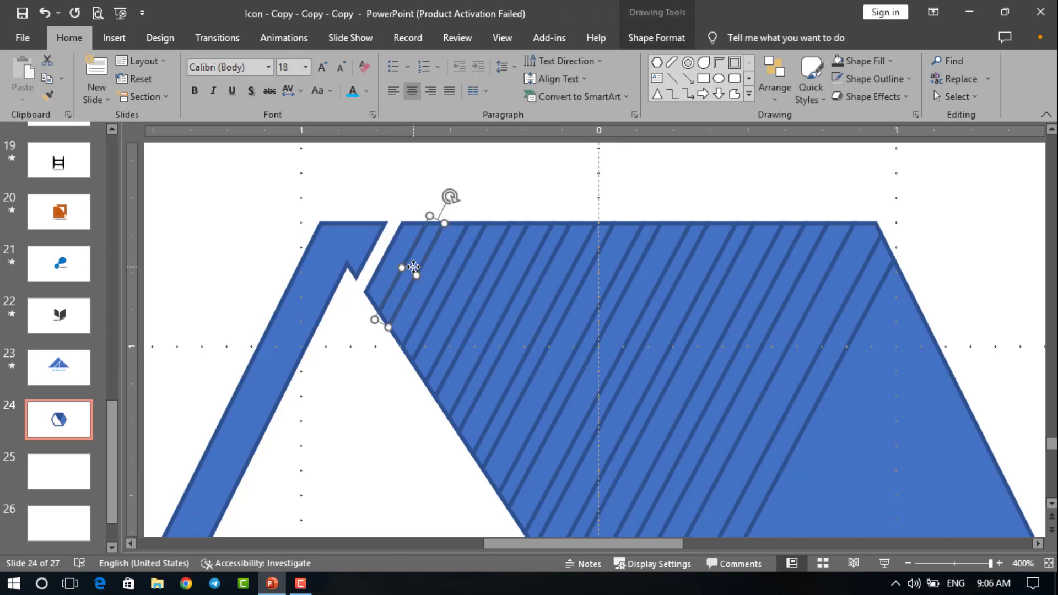
key(Delete)
click(442, 288)
key(Delete)
click(479, 298)
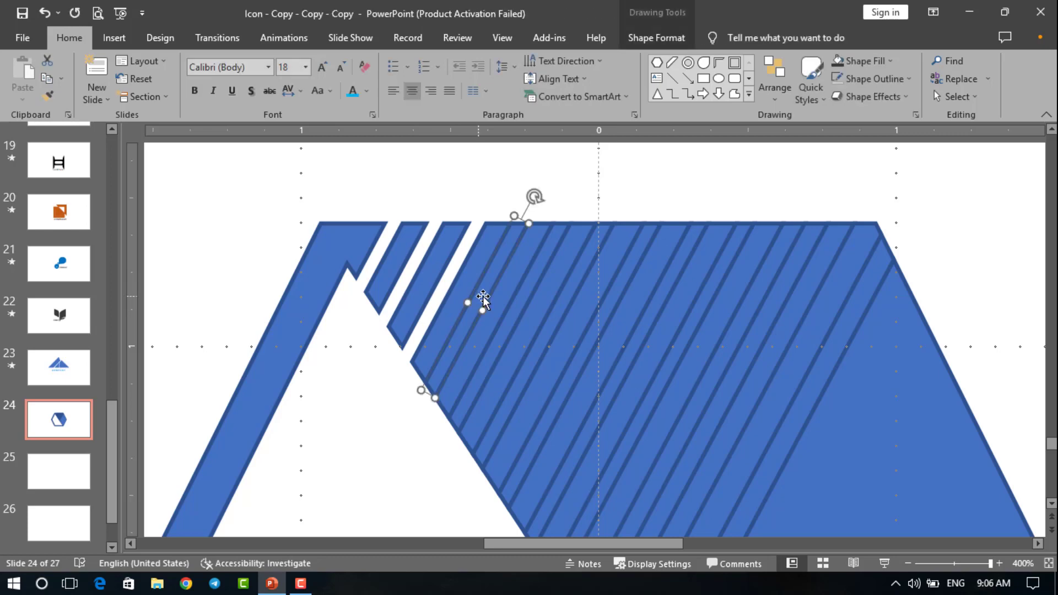
key(Delete)
click(545, 309)
key(Delete)
click(555, 319)
key(Delete)
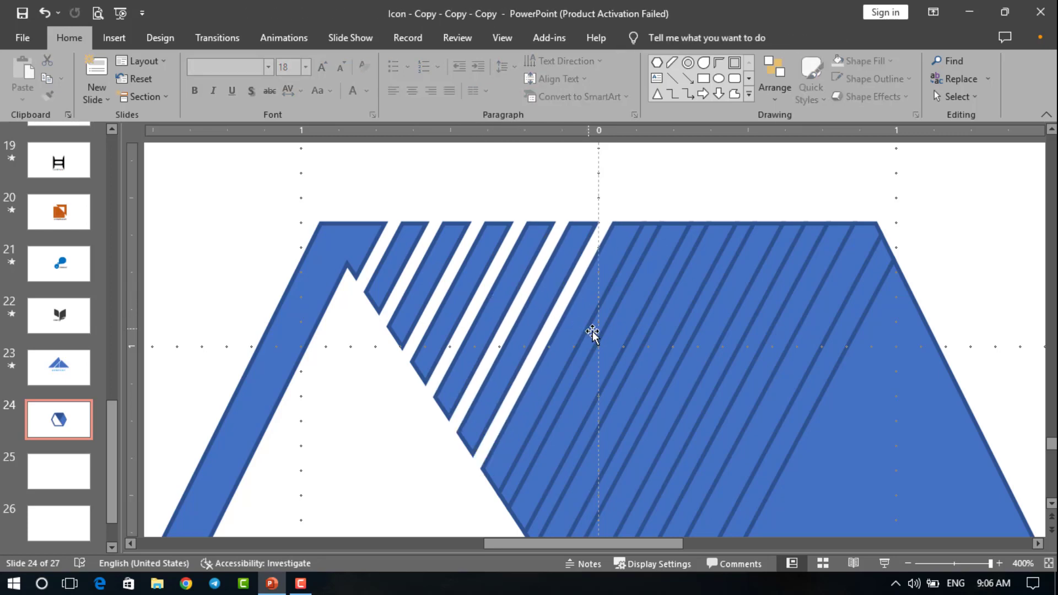
click(594, 334)
key(Delete)
click(635, 346)
key(Delete)
click(674, 354)
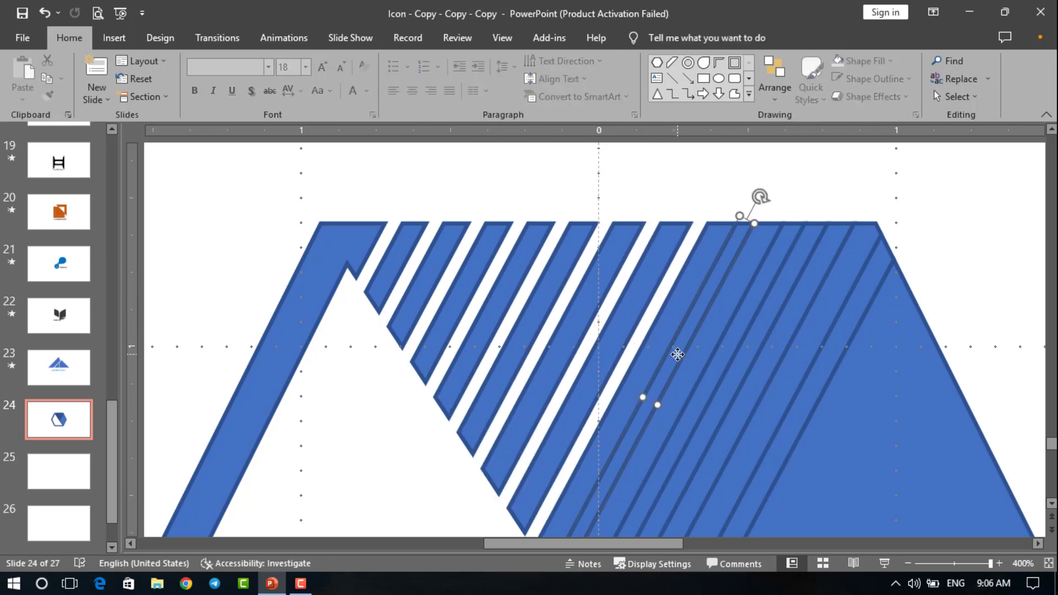
key(Delete)
click(717, 362)
key(Delete)
click(757, 372)
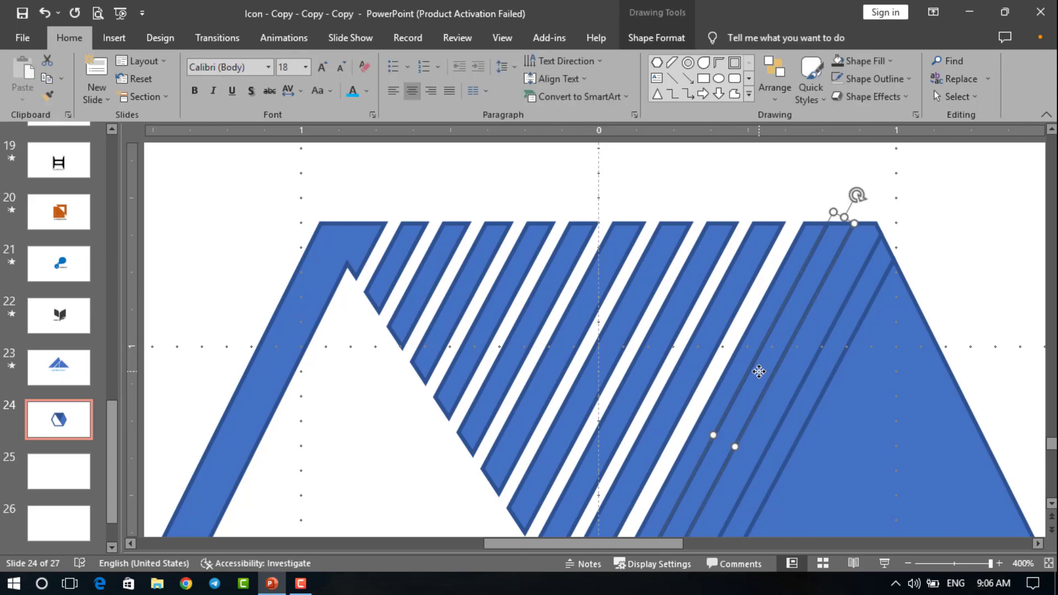
key(Delete)
click(808, 390)
key(Delete)
- Select all the remaining hexagon pieces and group them into one object
scroll(805, 347, down, 10)
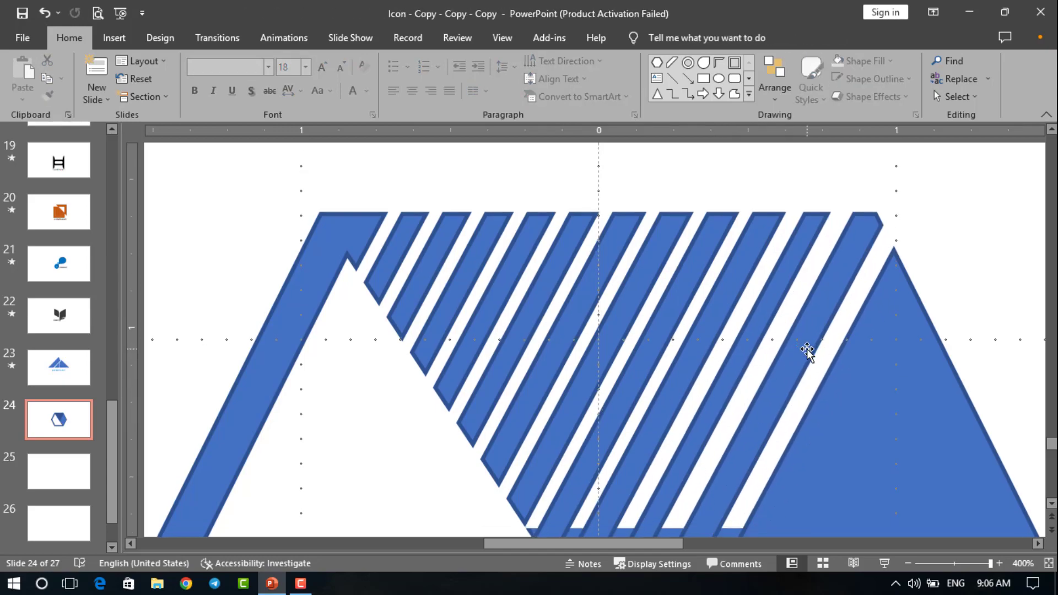
scroll(804, 346, down, 5)
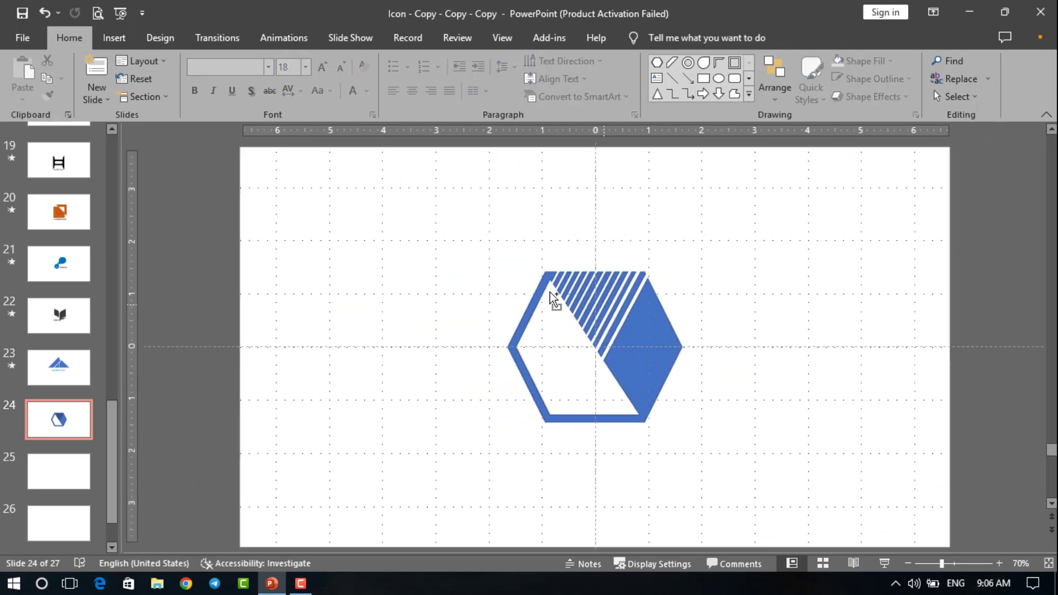
drag(494, 248, 733, 490)
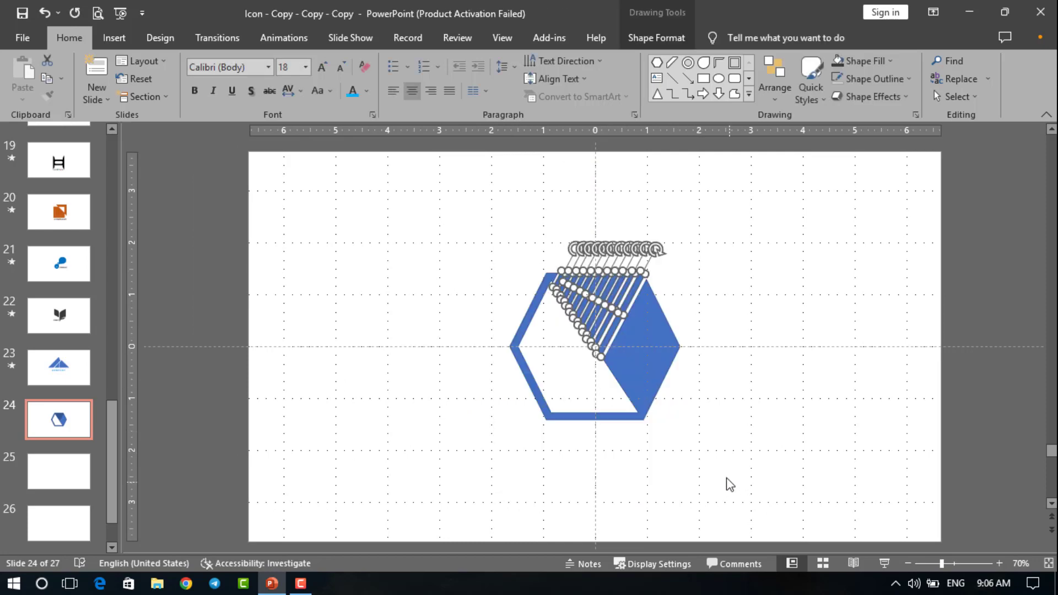
key(ctrl+g)
- Set both the fill and the outline of the grouped hexagon icon to the standard golden orange
scroll(620, 350, up, 5)
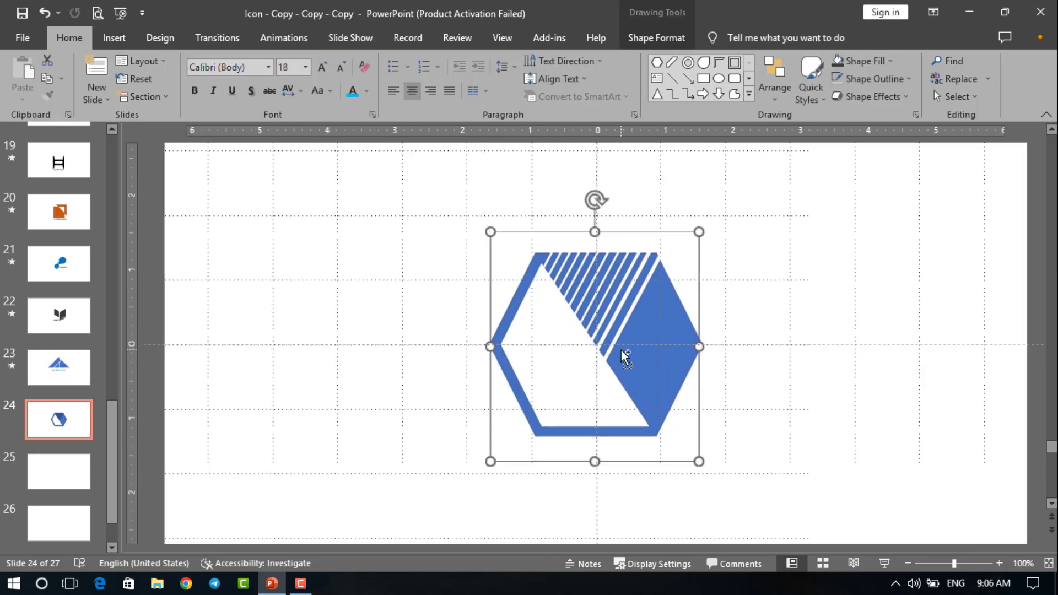
click(650, 40)
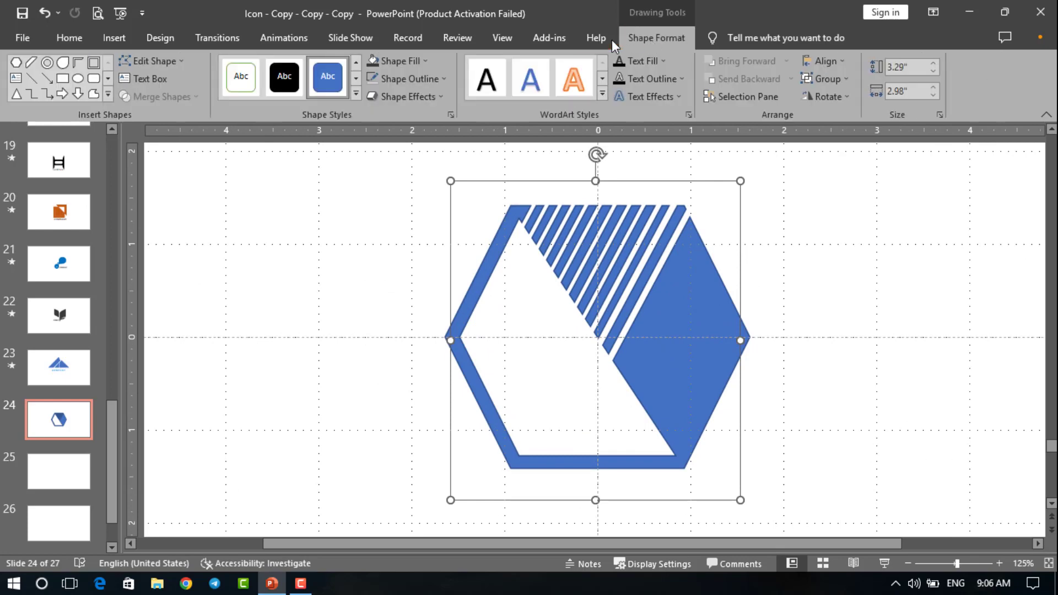
click(427, 61)
click(398, 182)
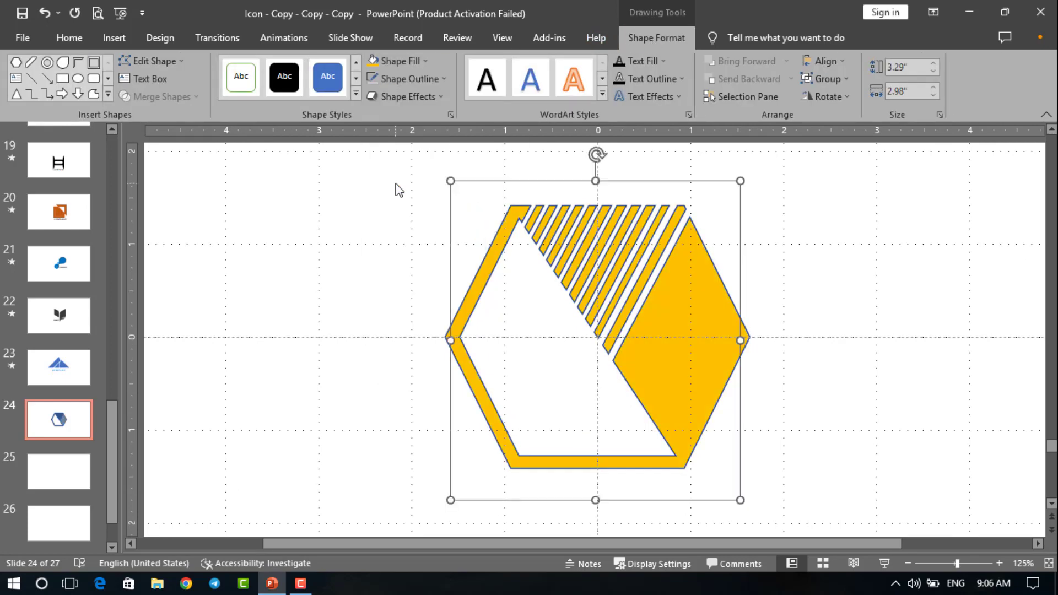
click(444, 78)
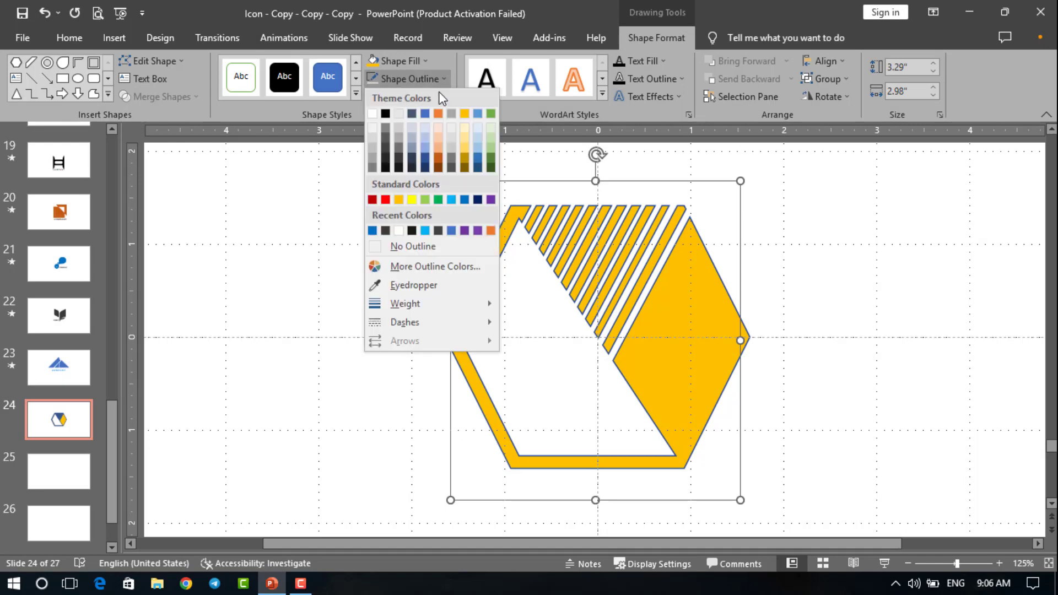
click(399, 205)
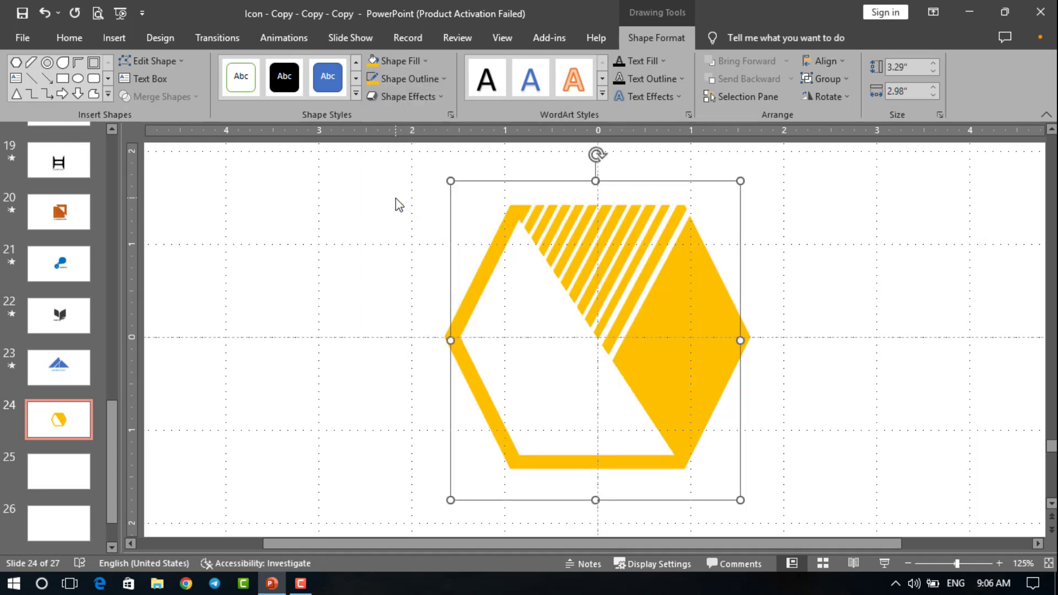
click(346, 206)
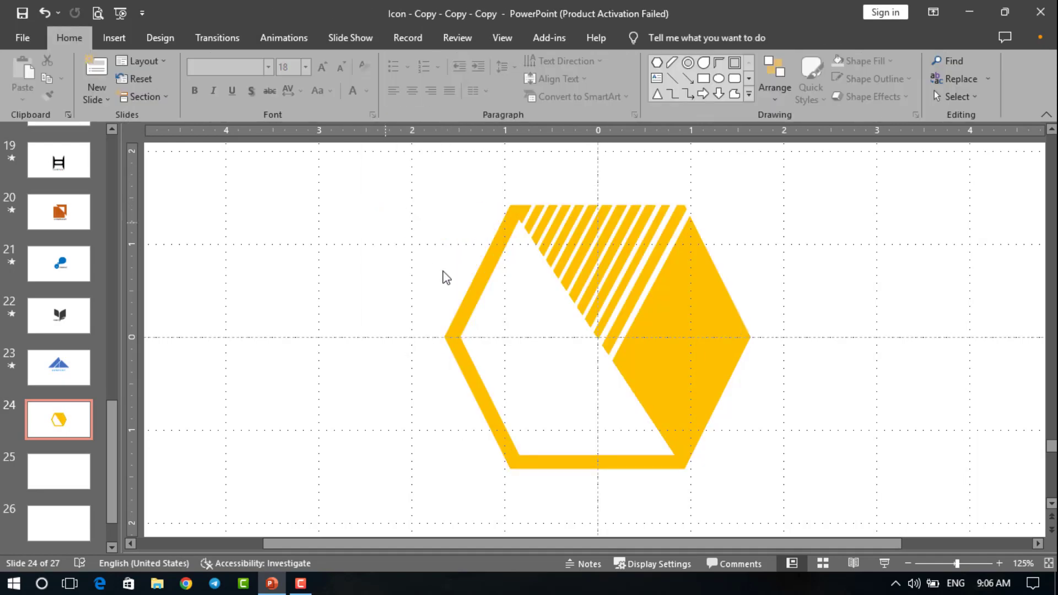
- Apply an outer shadow offset to the bottom right to the grouped hexagon icon
click(478, 272)
click(441, 96)
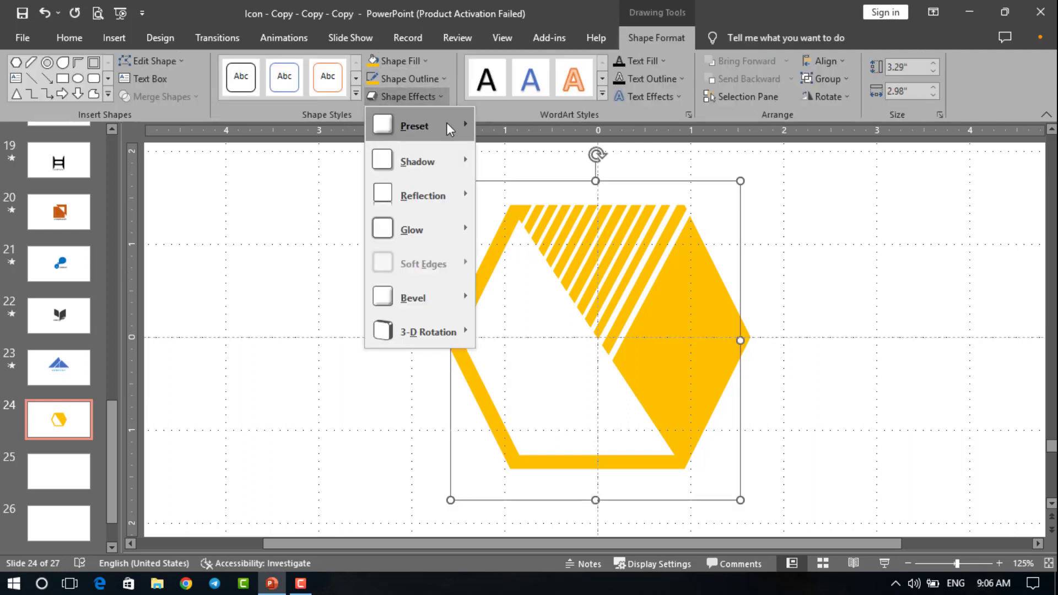
mouse_move(461, 162)
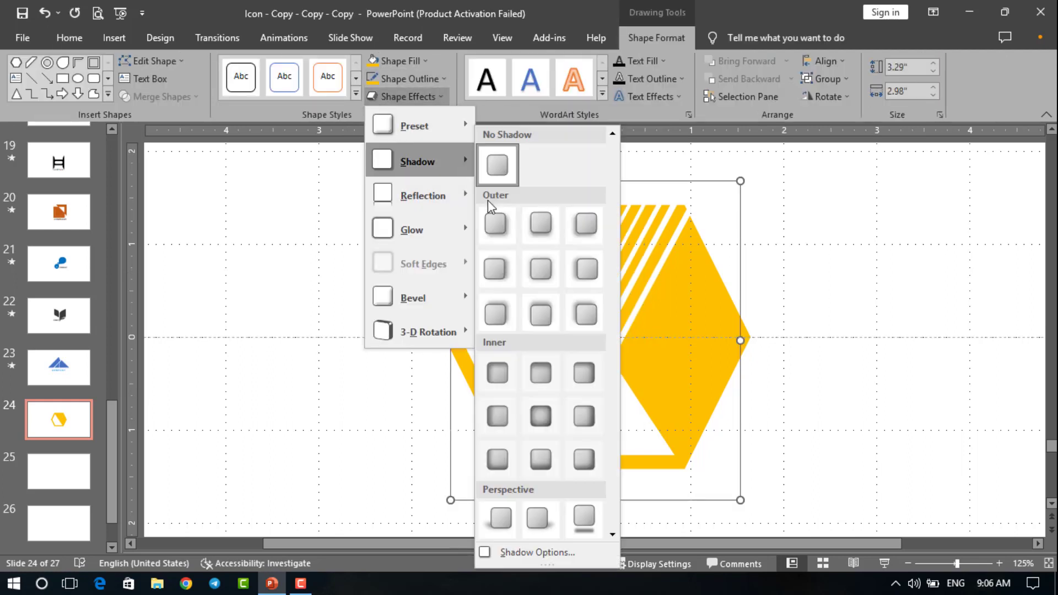
click(500, 220)
click(796, 240)
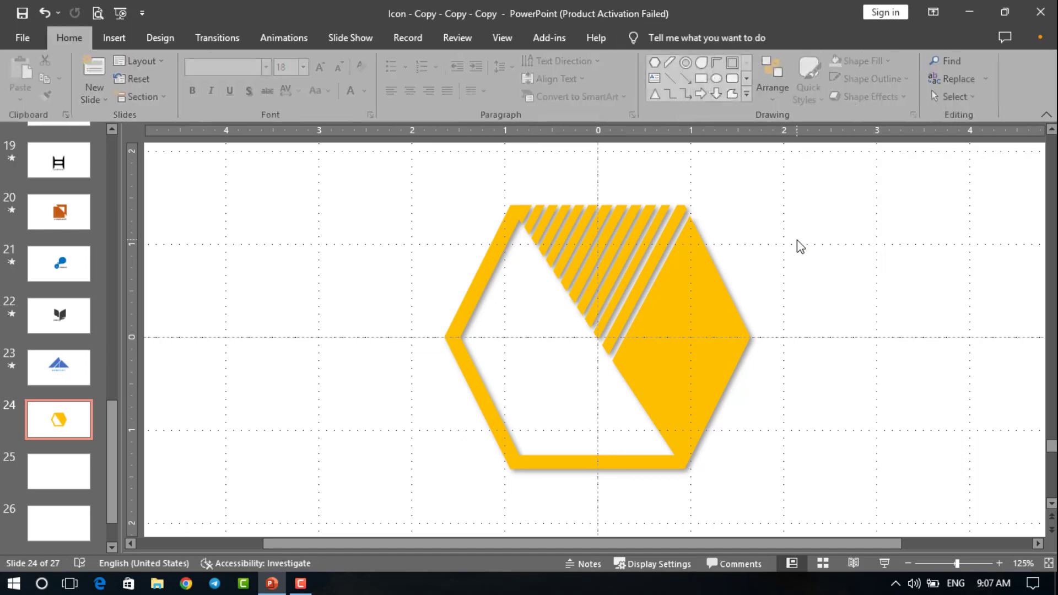
- Add a text box just below the hexagon icon containing the word "company"
ctrl+scroll(797, 240, down, 5)
click(657, 78)
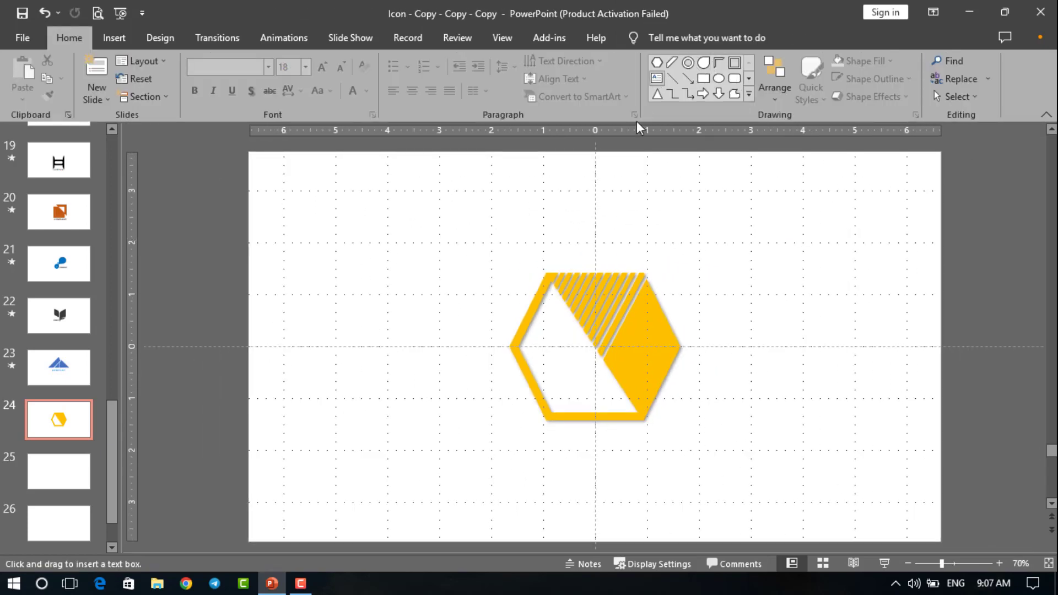
click(557, 440)
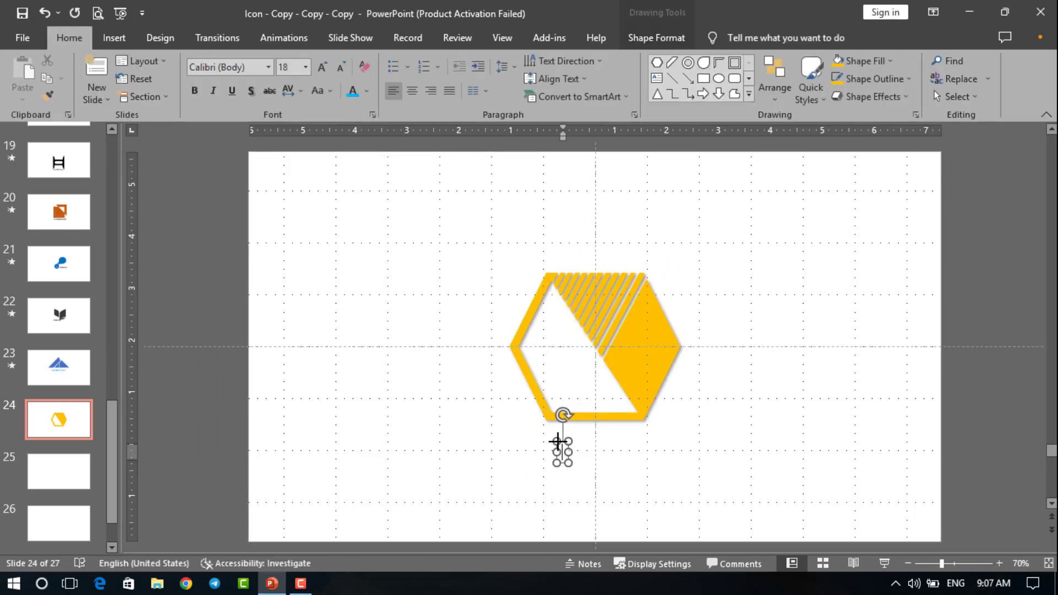
text(co)
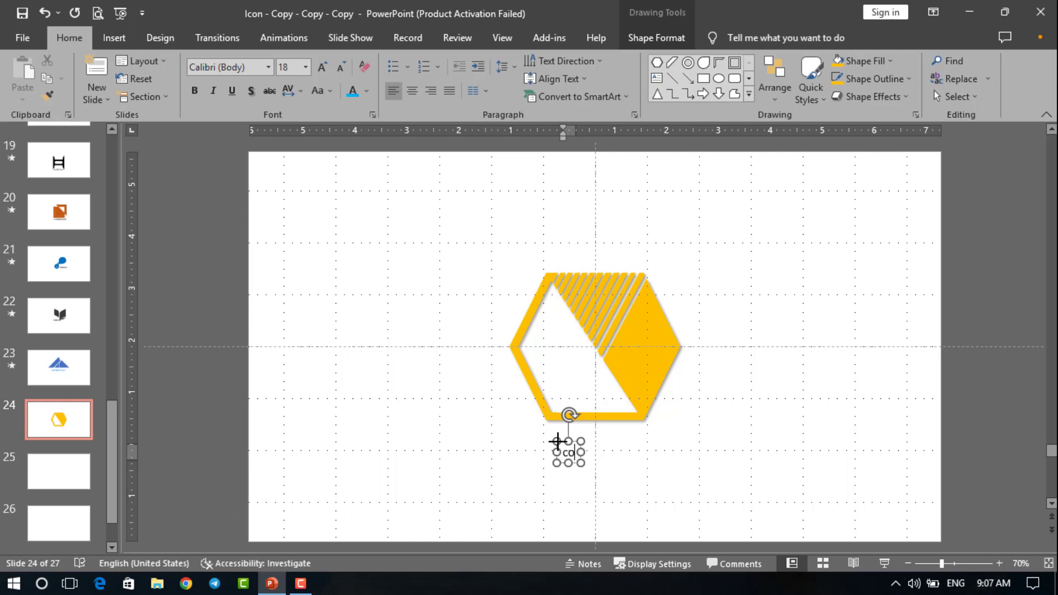
text(mpan)
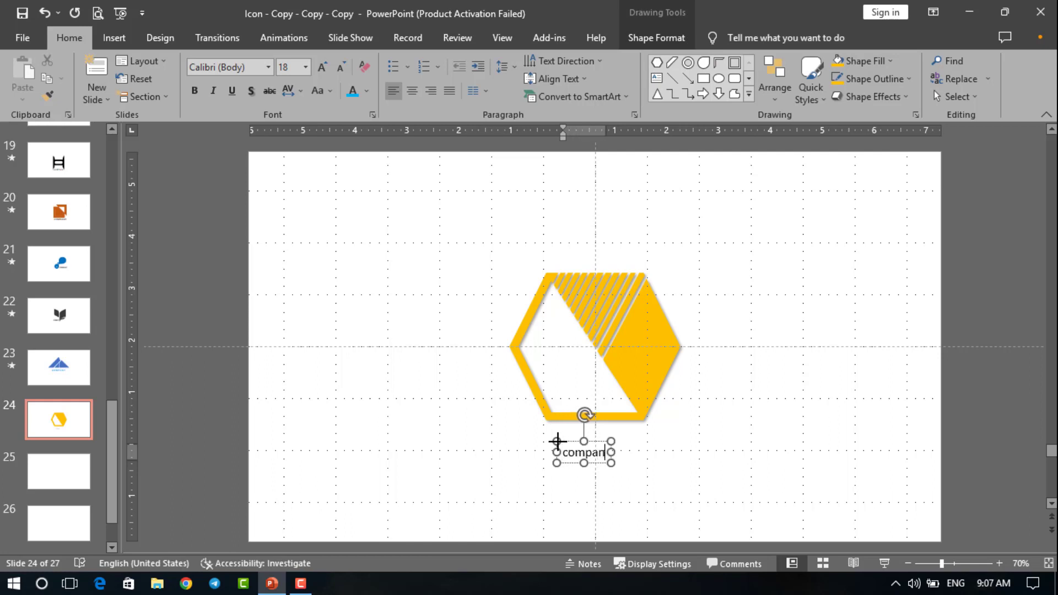
text(y)
- Set the company text's character spacing to Very Loose and change its case to uppercase
click(567, 463)
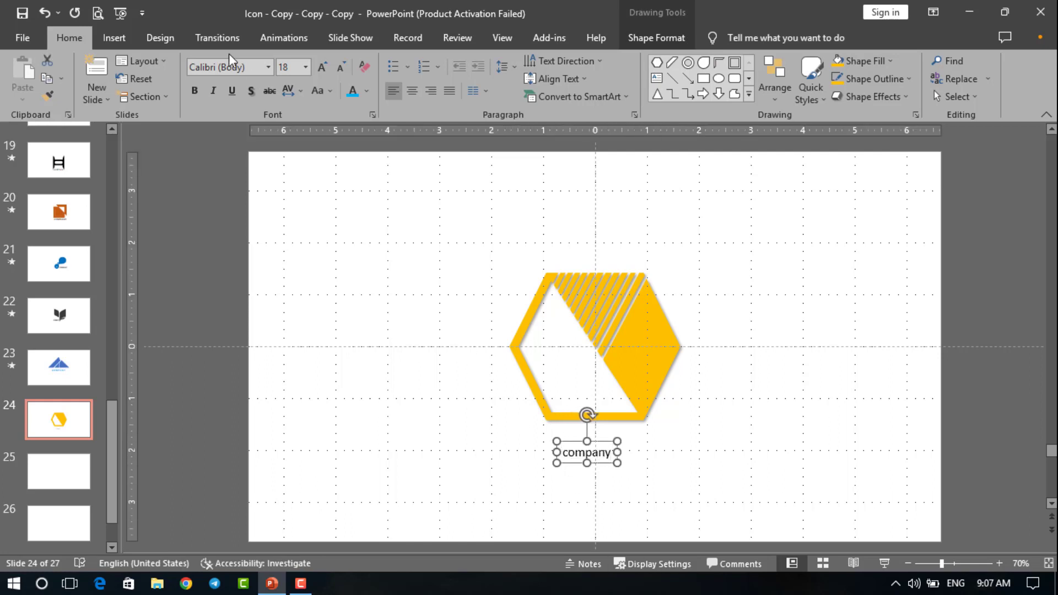
click(289, 91)
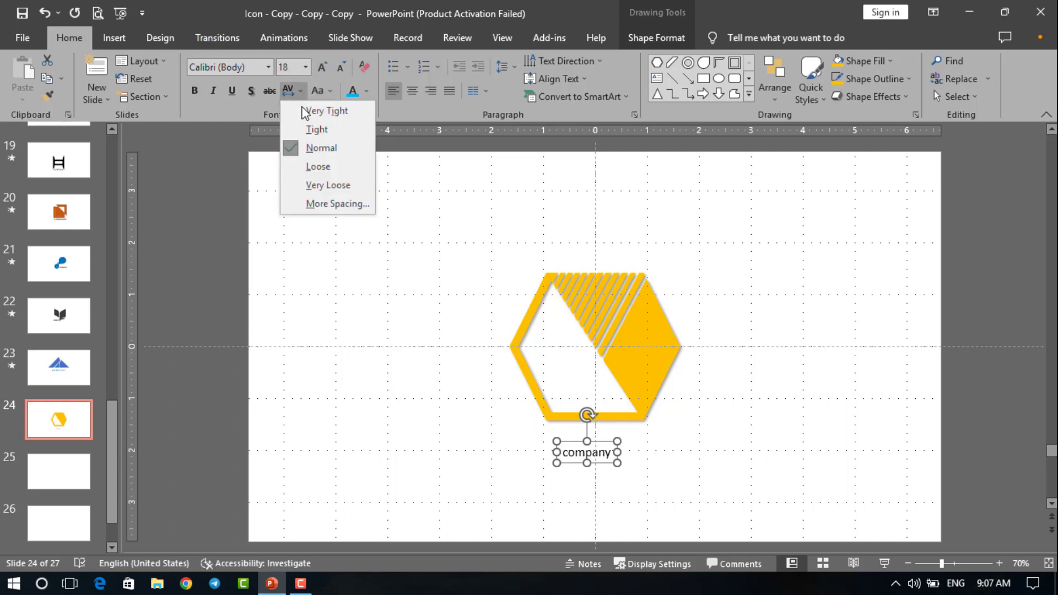
click(325, 185)
click(320, 91)
click(342, 147)
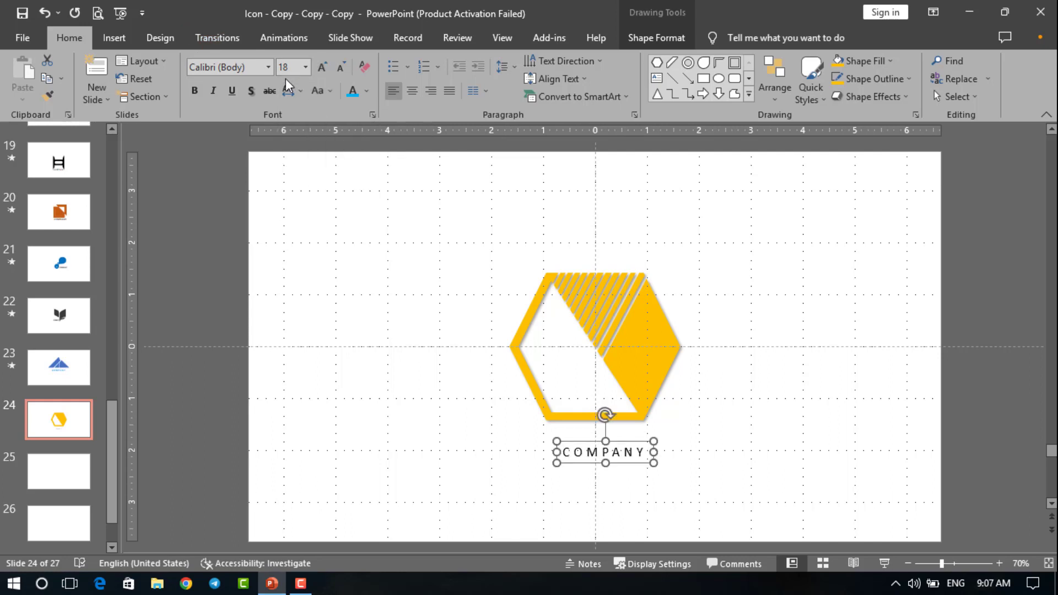
- Make the COMPANY text bold and enlarge its font size to 44
click(195, 91)
click(322, 67)
click(322, 67)
click(321, 67)
click(322, 68)
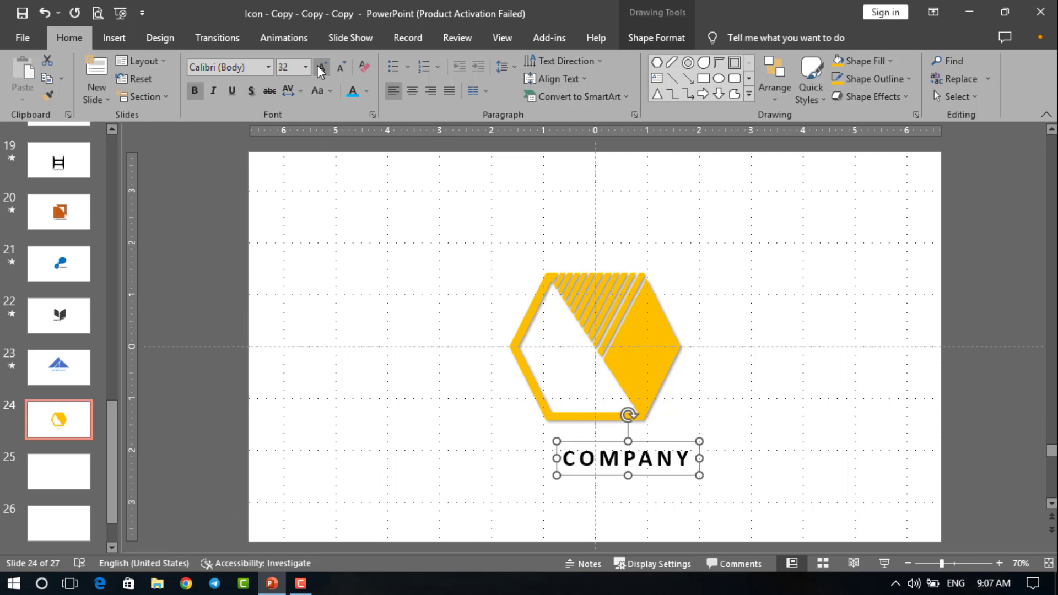
click(322, 67)
click(322, 67)
- Move the COMPANY text up against the hexagon's lower edge and reduce its font size to 32
drag(596, 485, 550, 460)
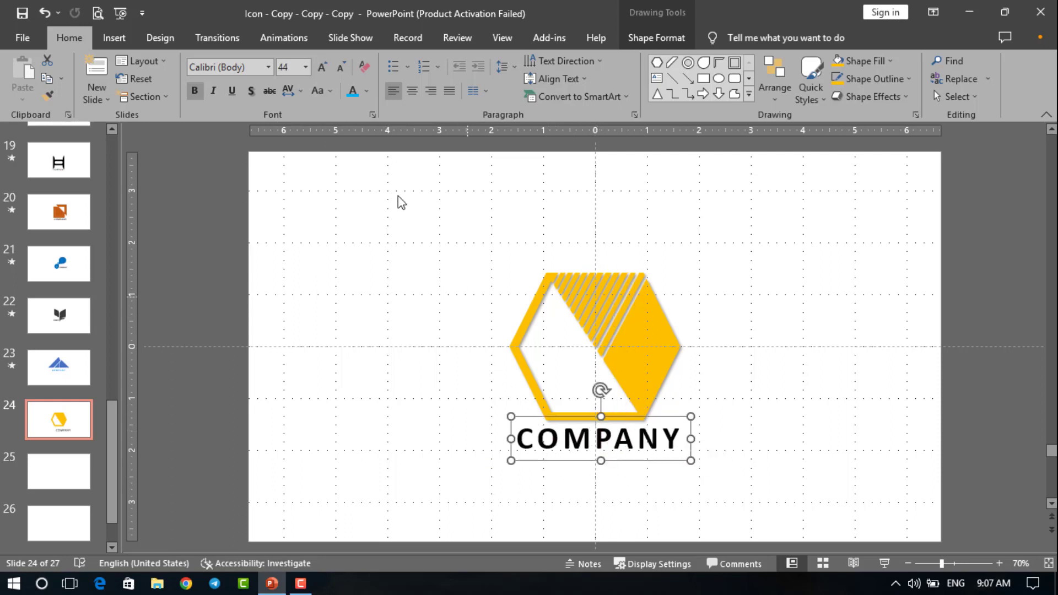
click(341, 67)
click(341, 67)
click(341, 67)
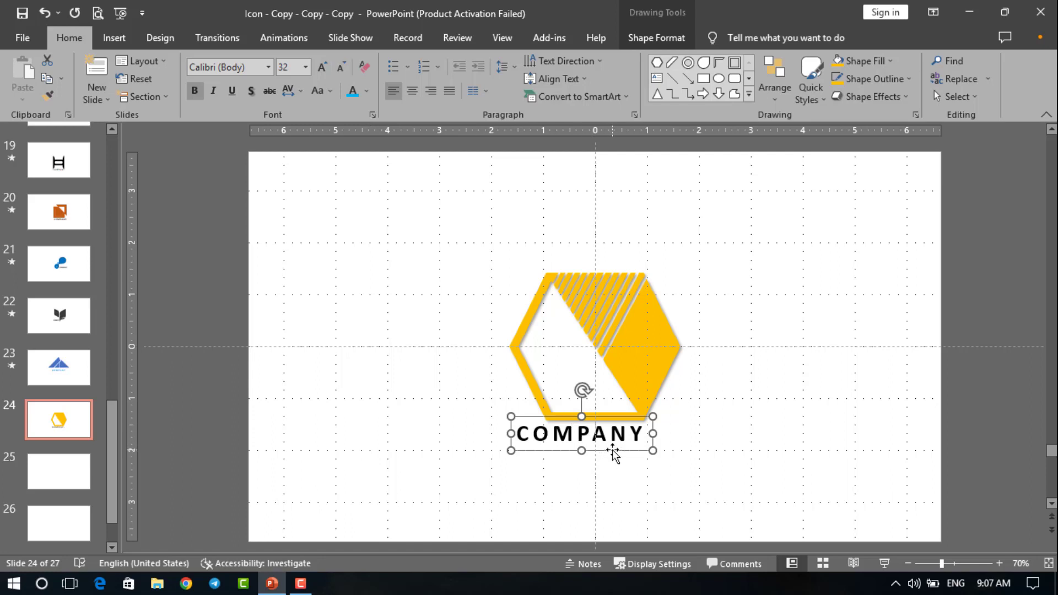
- Centre the COMPANY text just below the hexagon and group it with the icon
drag(613, 454, 629, 456)
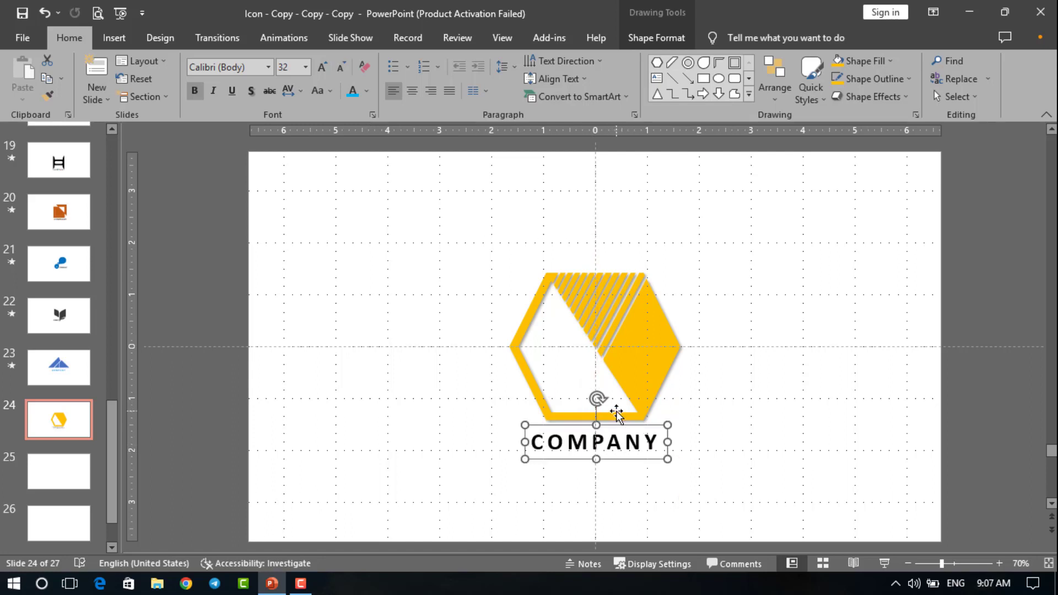
shift+click(616, 410)
key(ctrl+g)
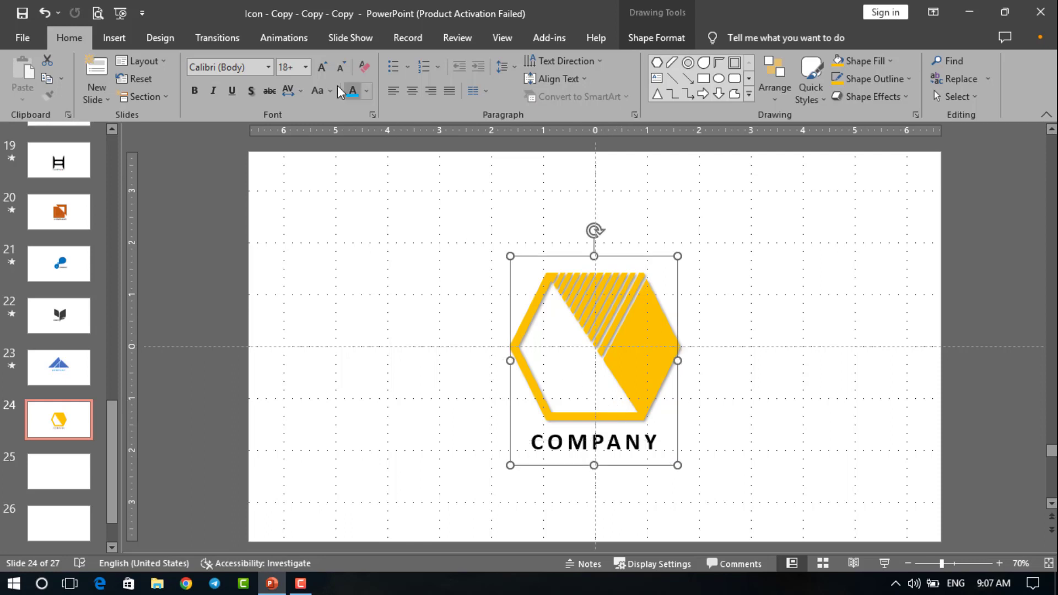
- Apply a Fly In animation to the grouped logo and start the slide show from the current slide
click(347, 37)
click(284, 38)
click(279, 80)
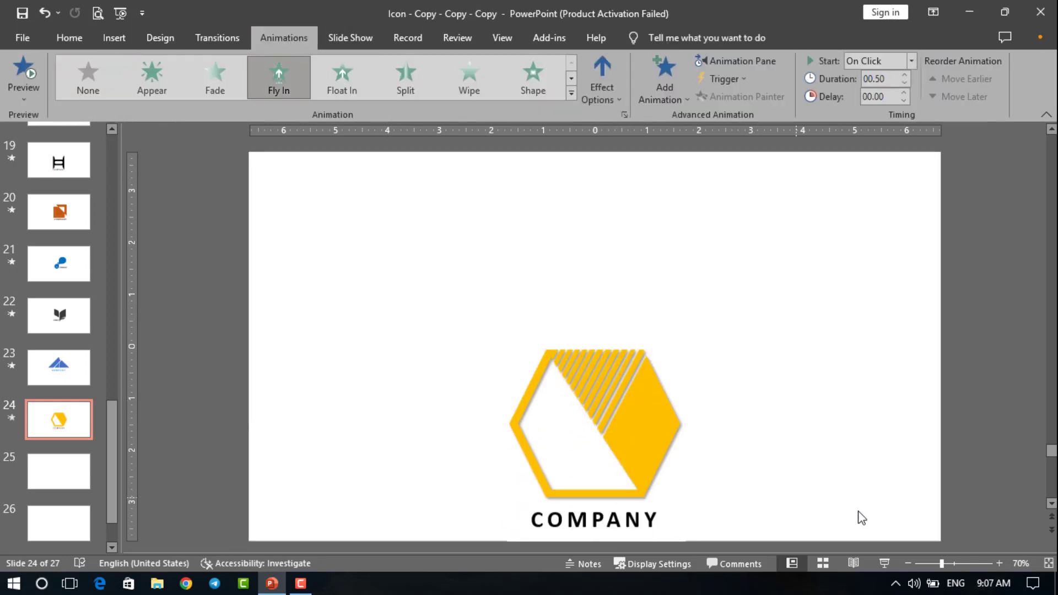
click(884, 564)
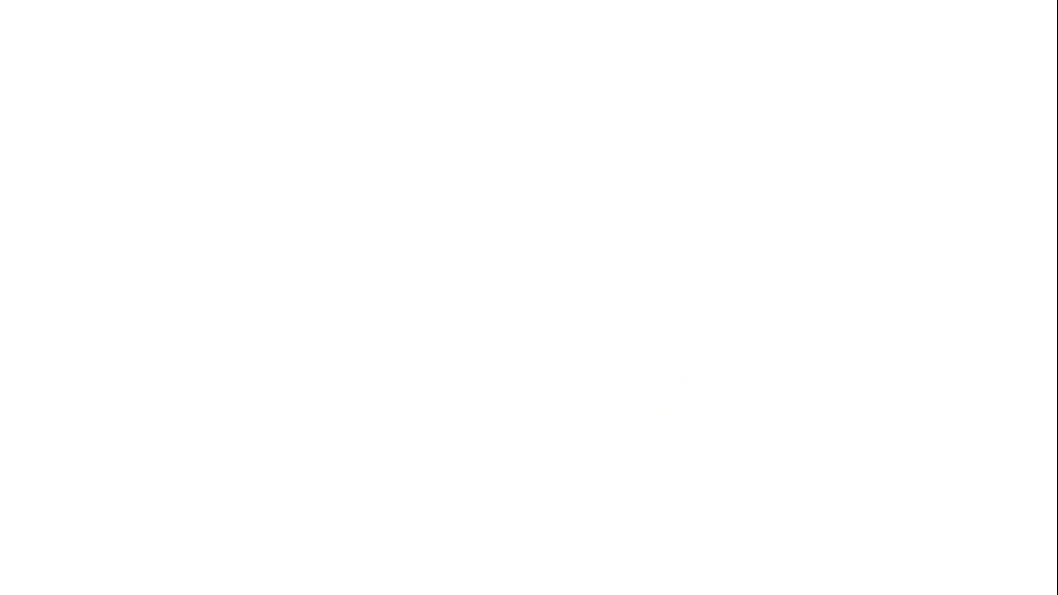